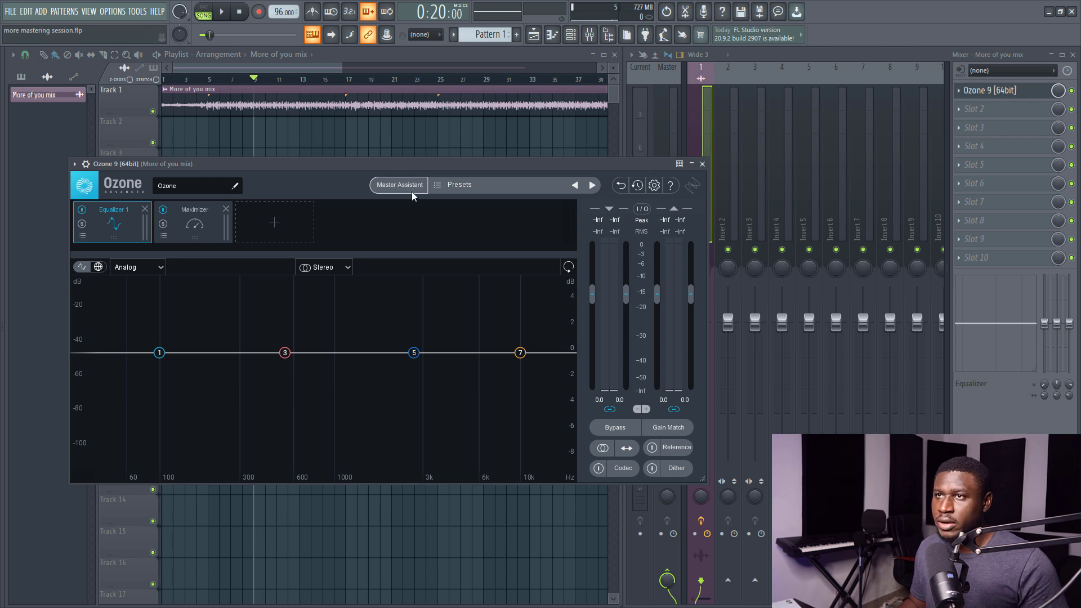
Move Ozone 9 lower and close the More of you mix channel settings window
left_click_drag(399, 168, 485, 236)
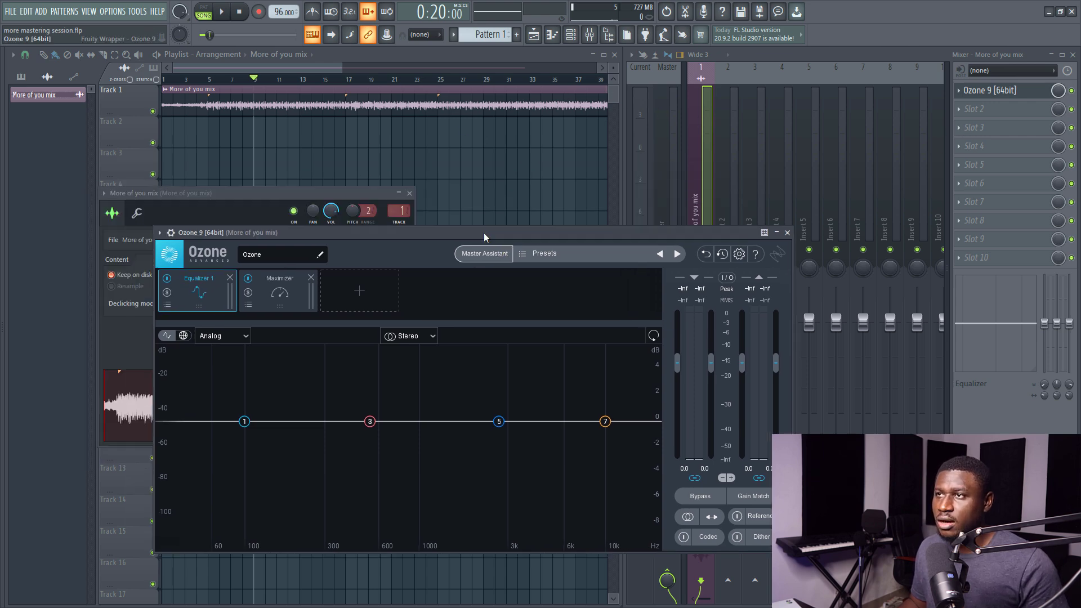
left_click(410, 193)
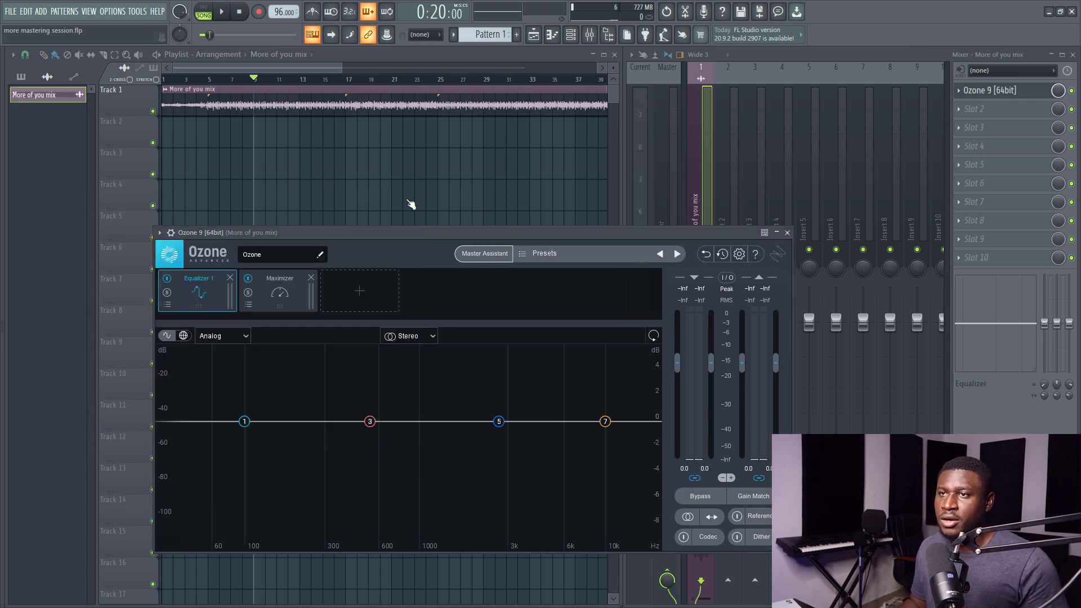
Run Ozone's Master Assistant from bar 17 and accept its suggested Modern streaming chain
left_click(468, 255)
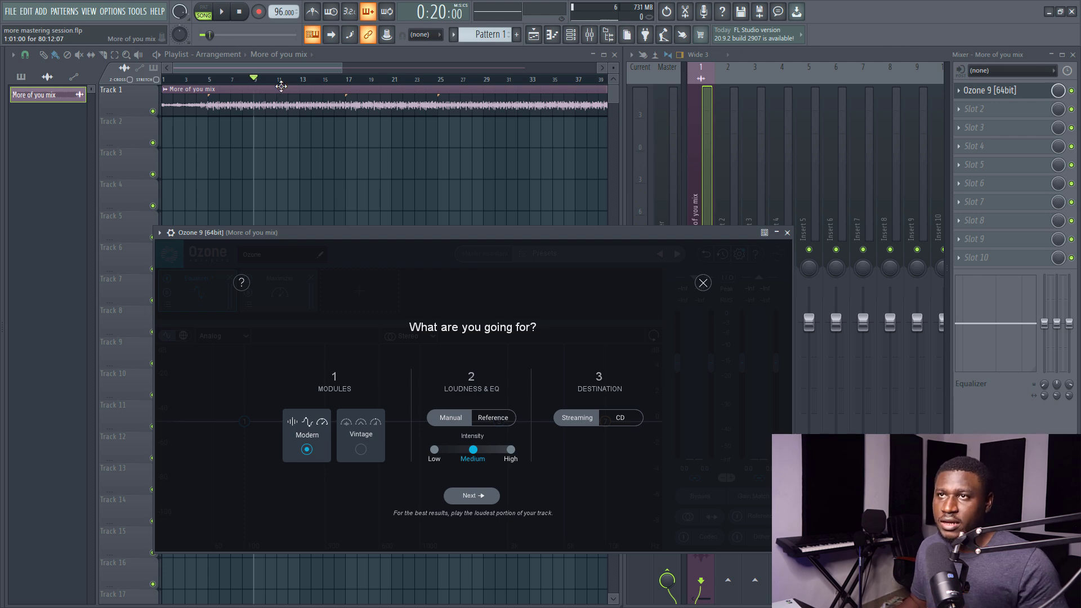
left_click(350, 85)
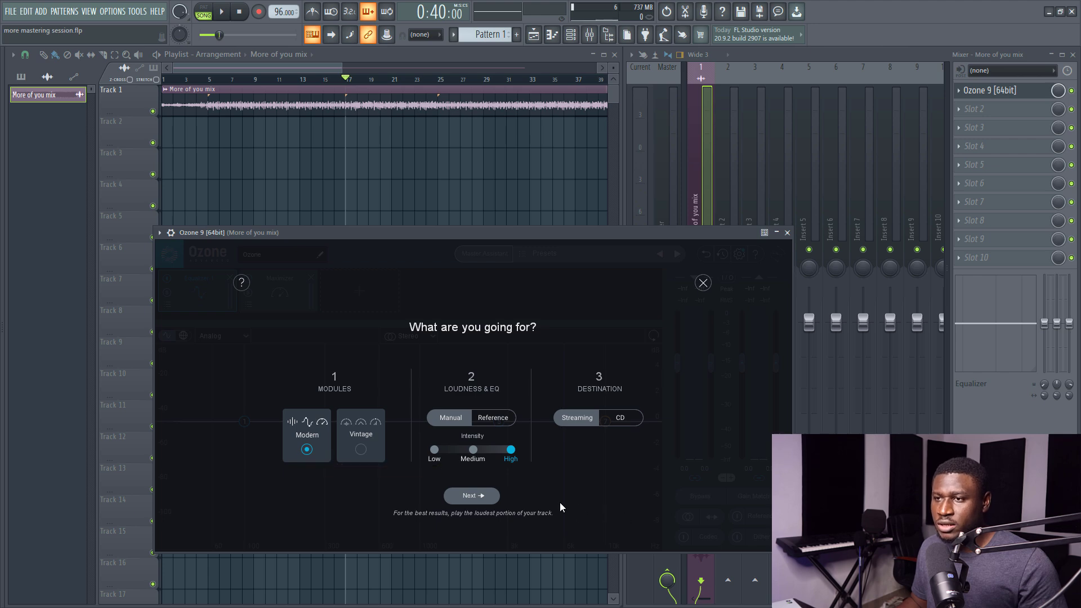
left_click(493, 496)
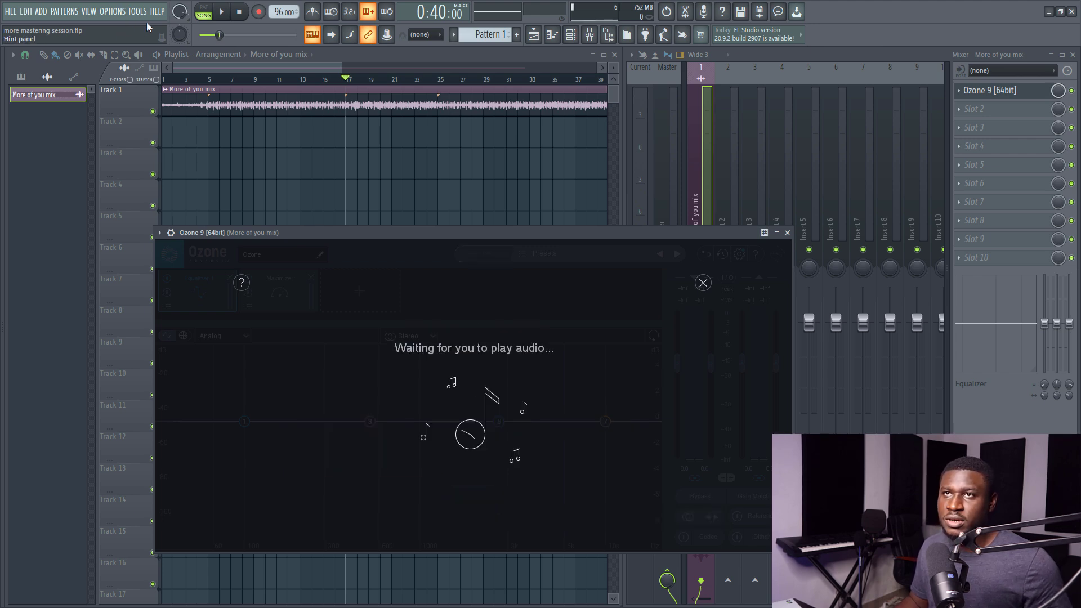
left_click(226, 12)
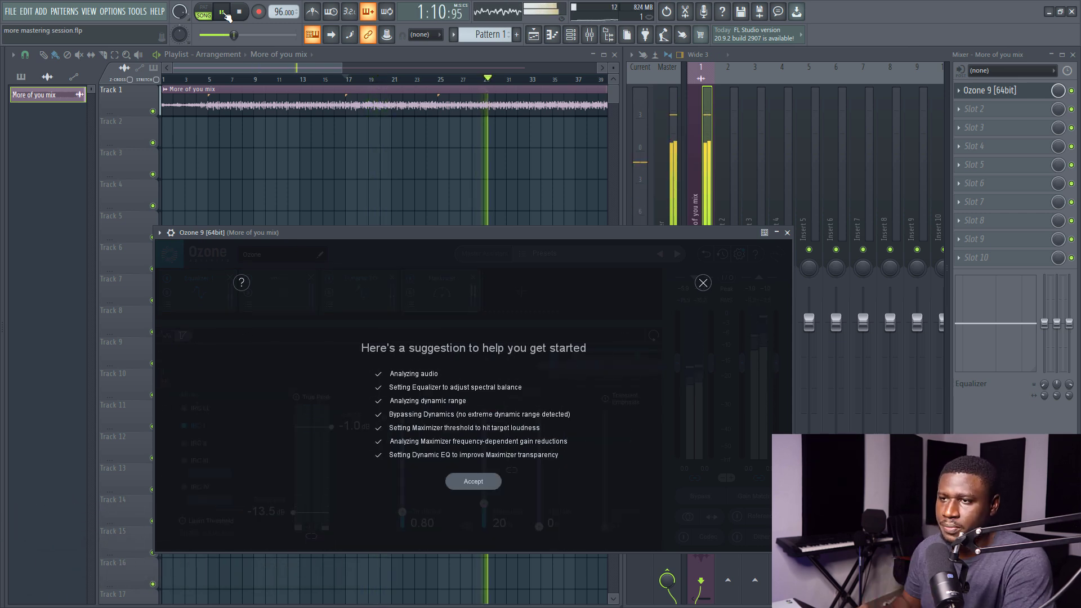
left_click(457, 482)
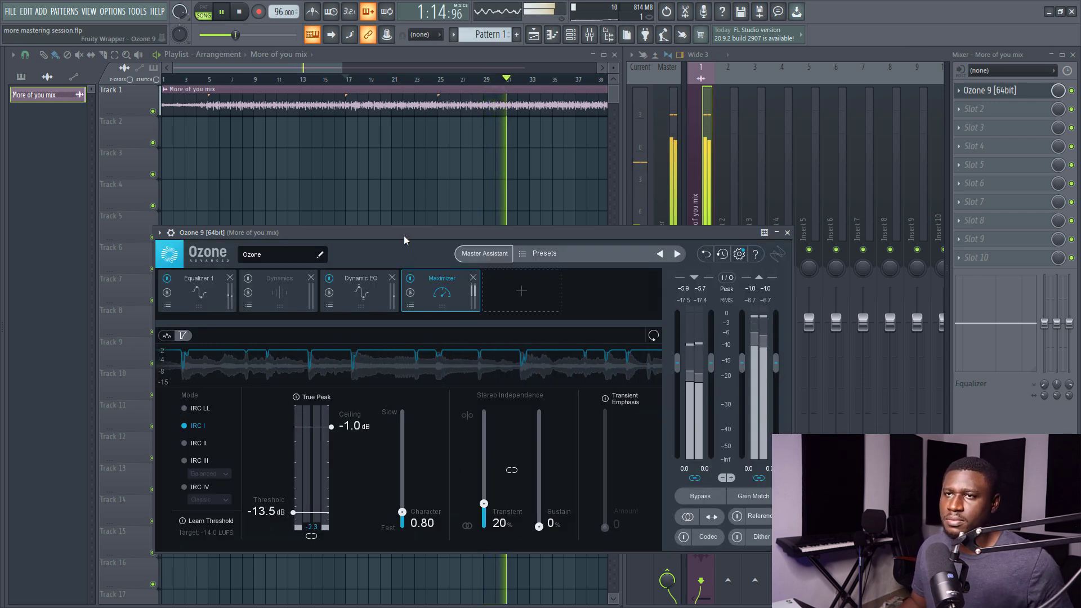
key("space")
left_click(207, 291)
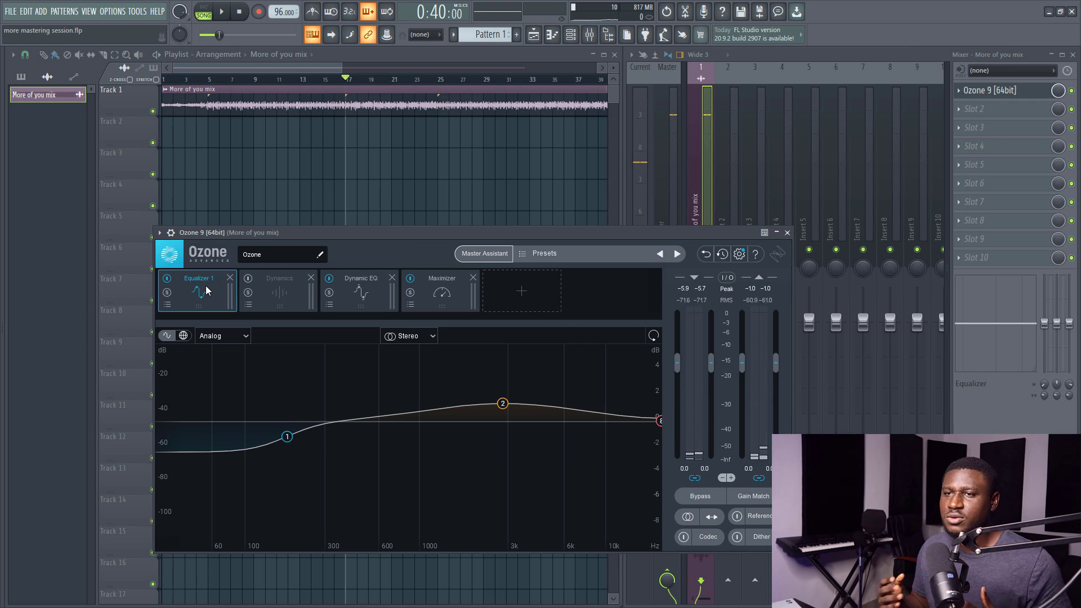
Load the Richness and Depth preset into Ozone's Equalizer
left_click(168, 305)
scroll(270, 413, "down", 3)
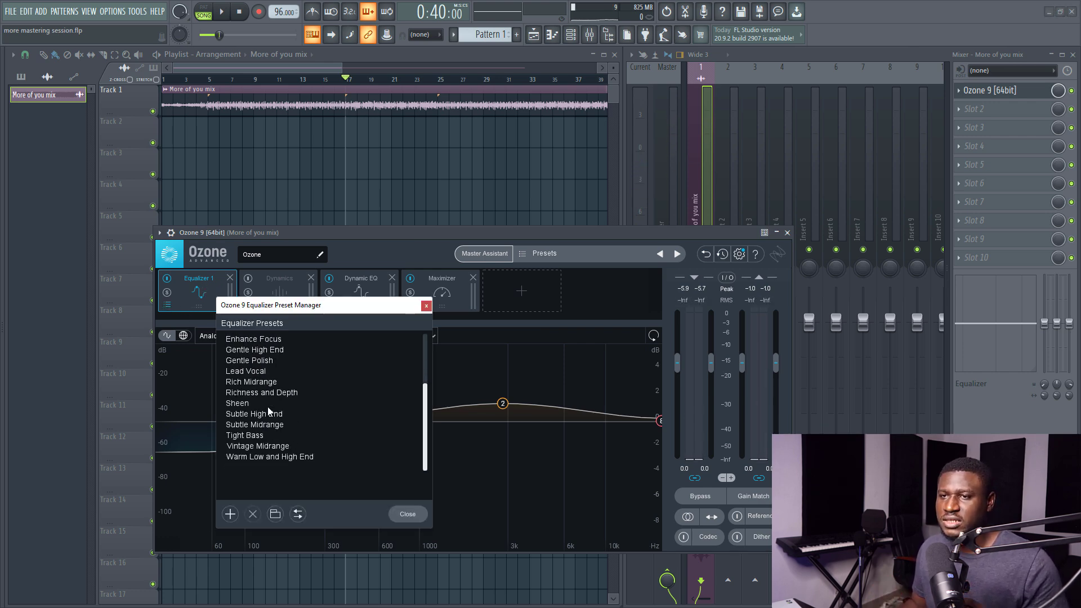
left_click(254, 393)
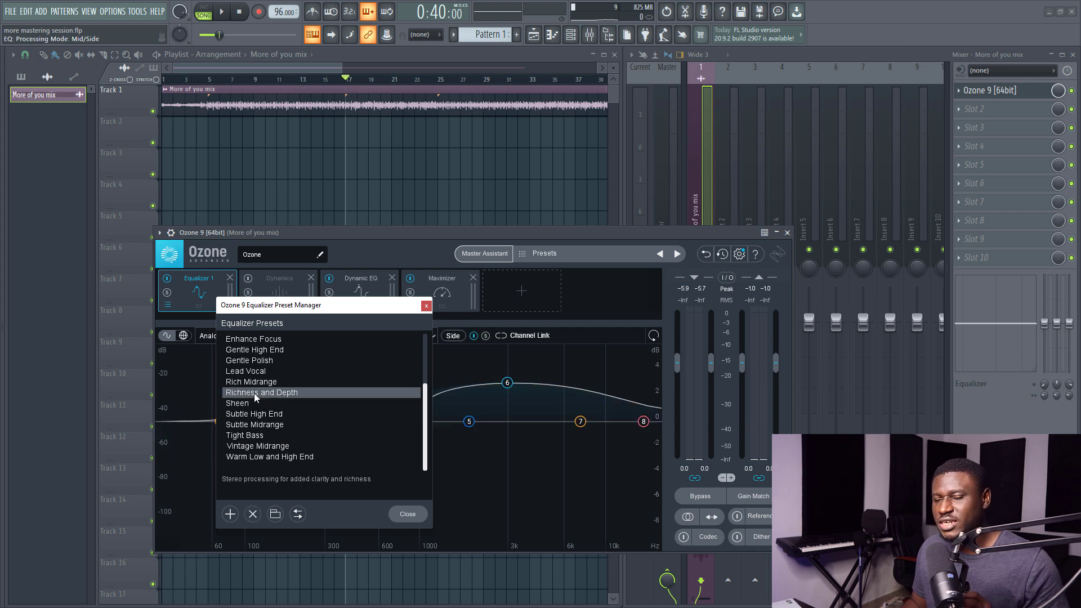
left_click(413, 519)
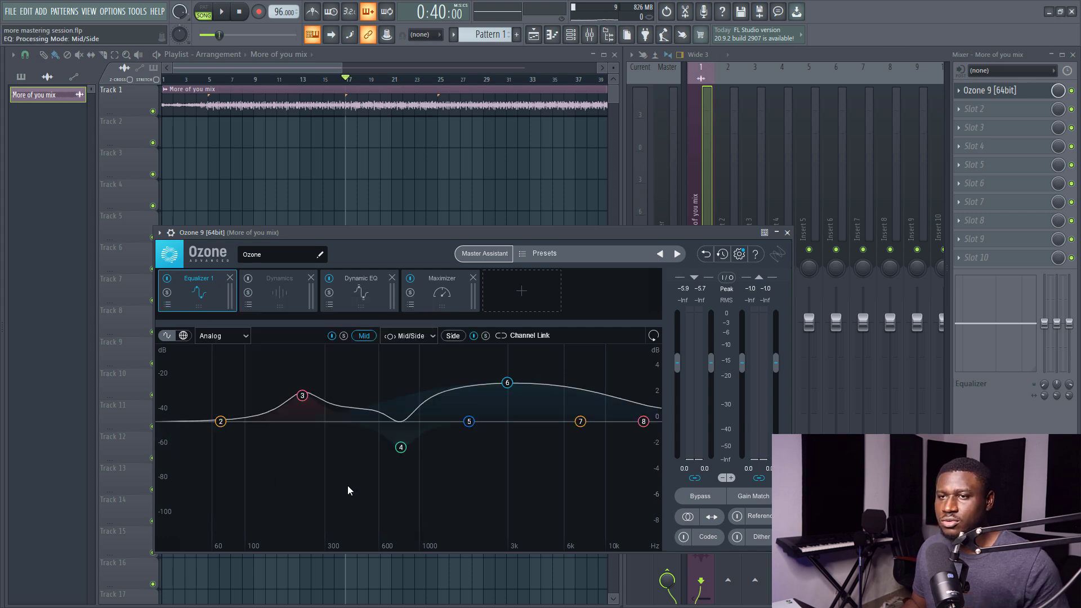
Turn EQ node 2 into a 24 dB/oct flat high-pass at 34 Hz
left_click(221, 422)
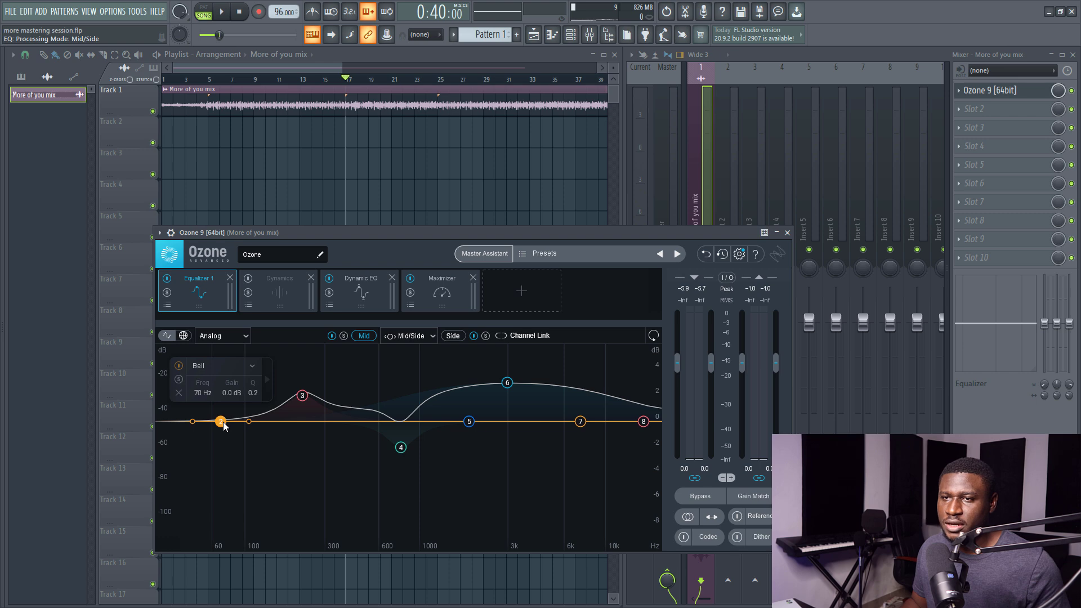
left_click(235, 366)
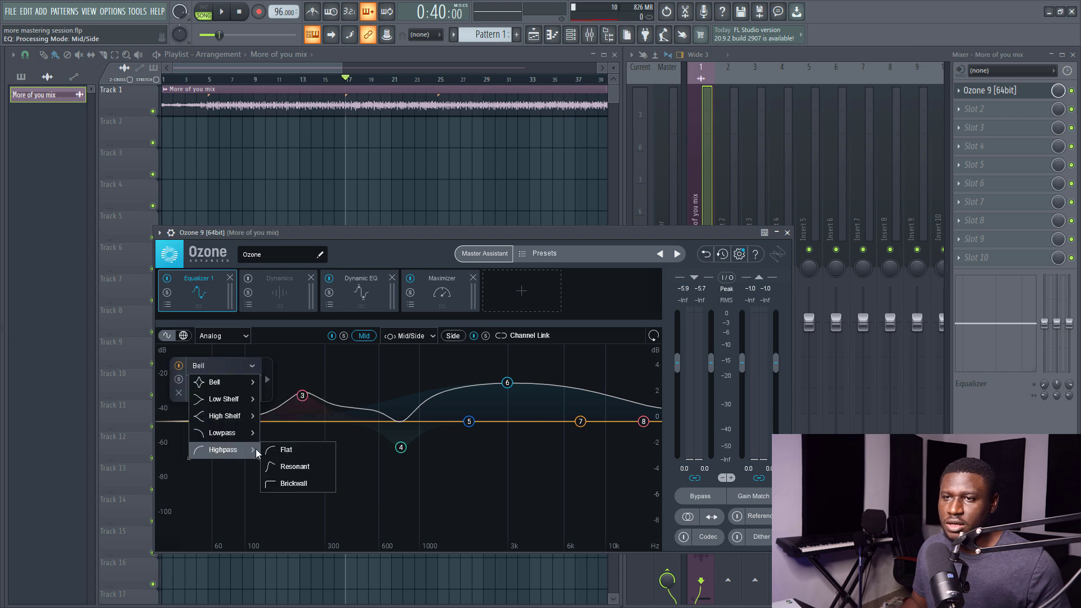
left_click(271, 449)
scroll(224, 428, "up", 1)
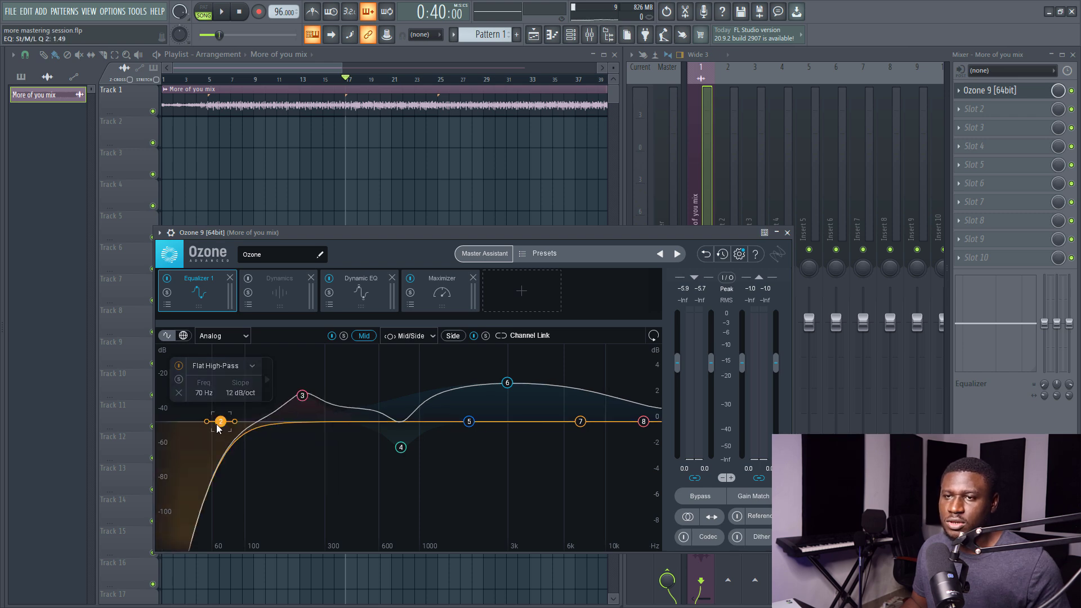
left_click_drag(221, 422, 180, 426)
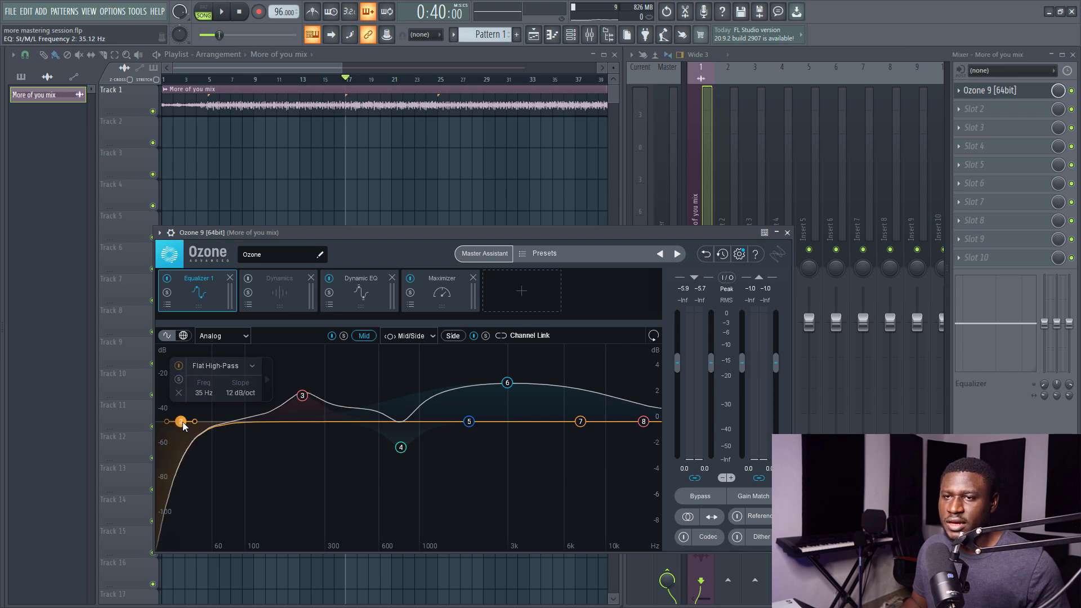
key("space")
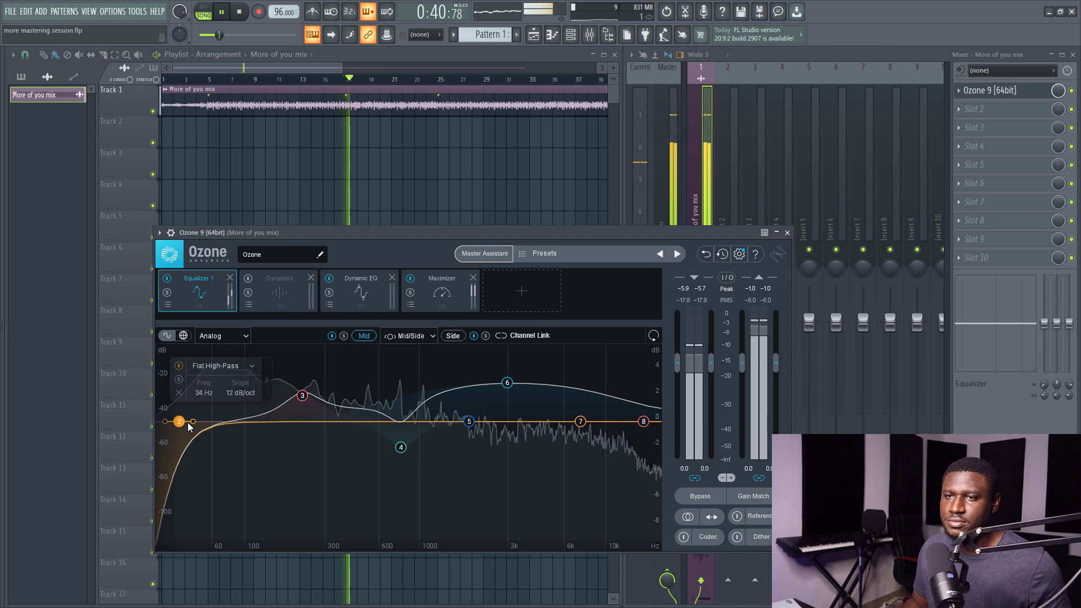
scroll(179, 425, "up", 1)
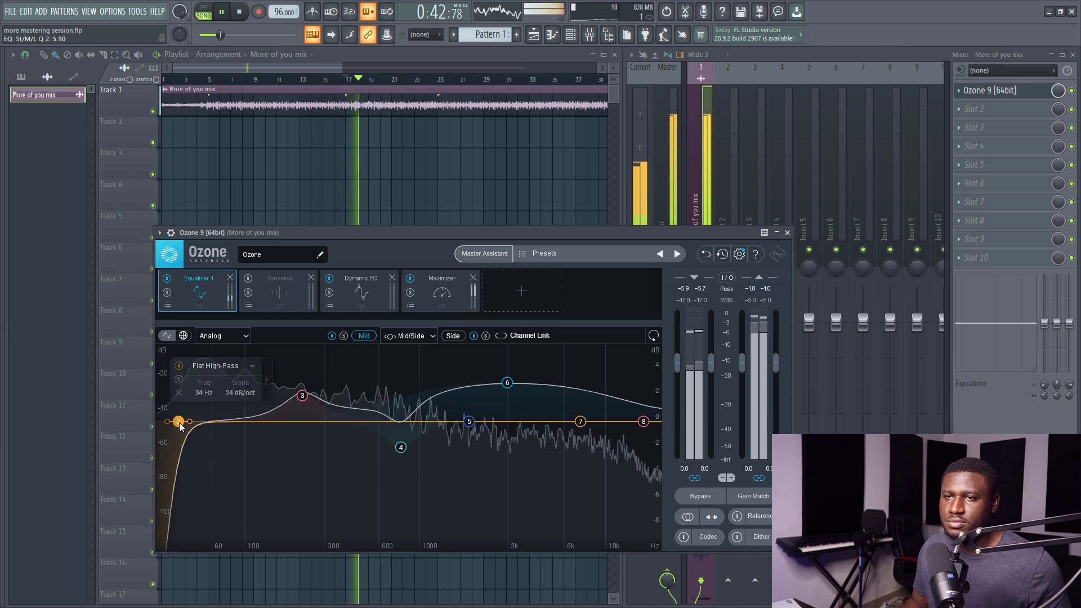
left_click_drag(179, 425, 180, 425)
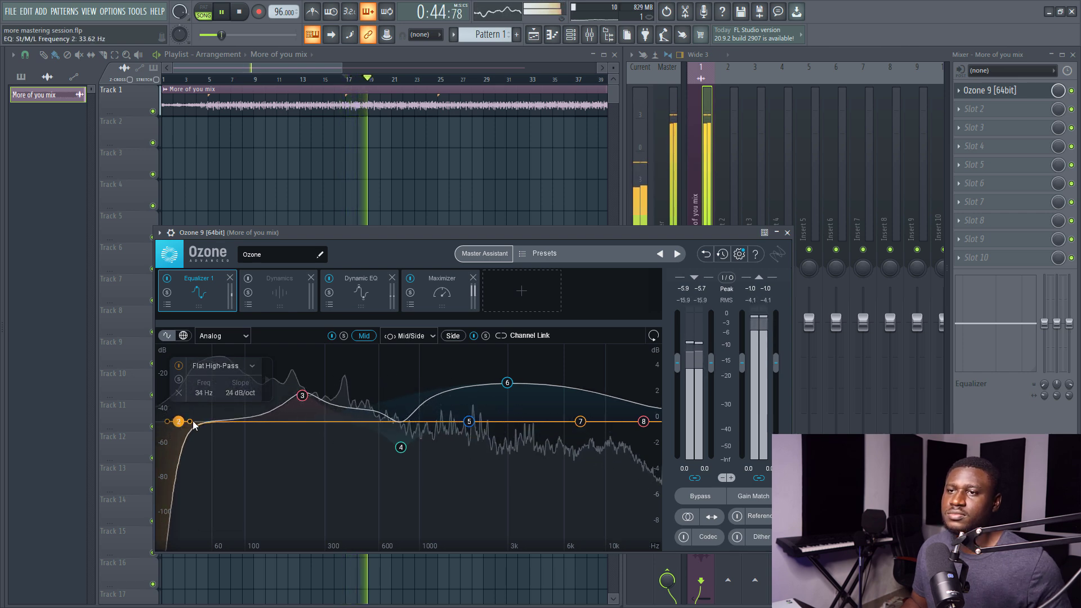
key("space")
Set node 6 near 3447 Hz, +0.8 dB and node 3 to a -1.3 dB cut near 307 Hz
left_click_drag(302, 397, 325, 415)
left_click_drag(507, 383, 515, 411)
key("space")
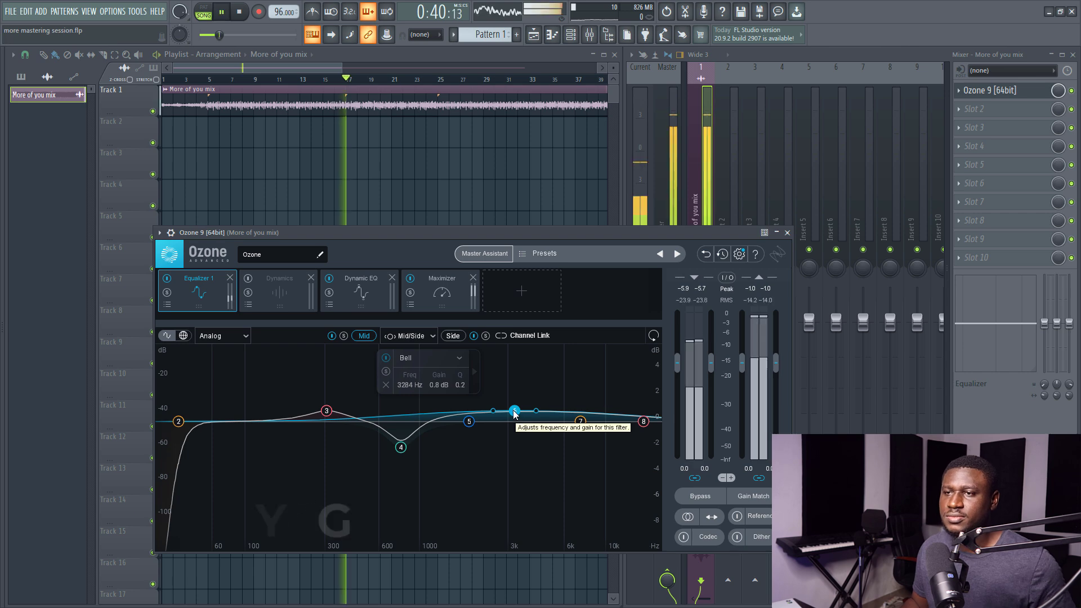
left_click_drag(514, 411, 519, 413)
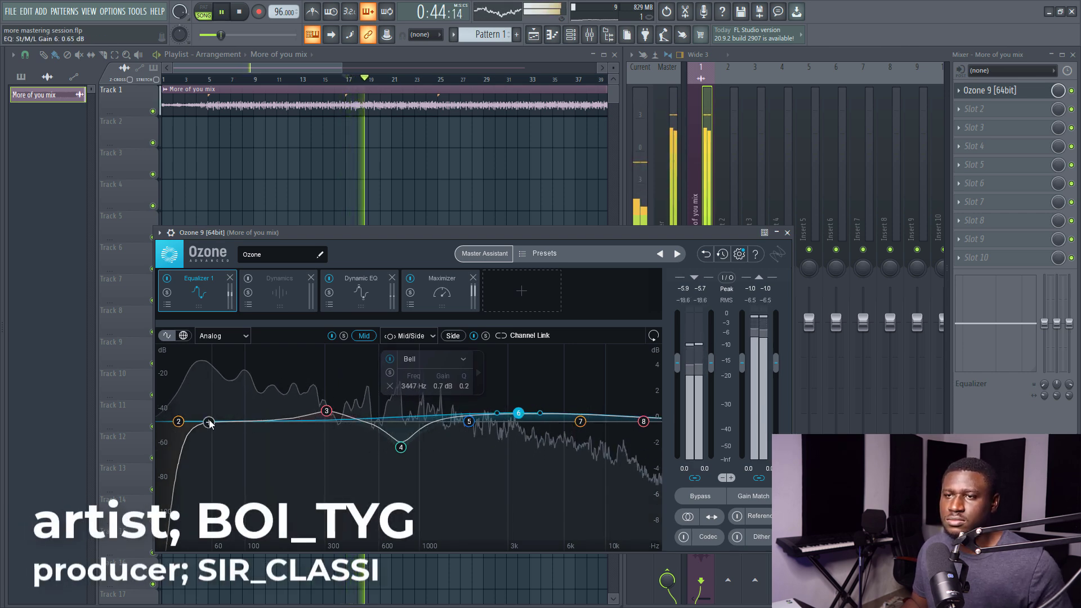
left_click_drag(326, 410, 325, 438)
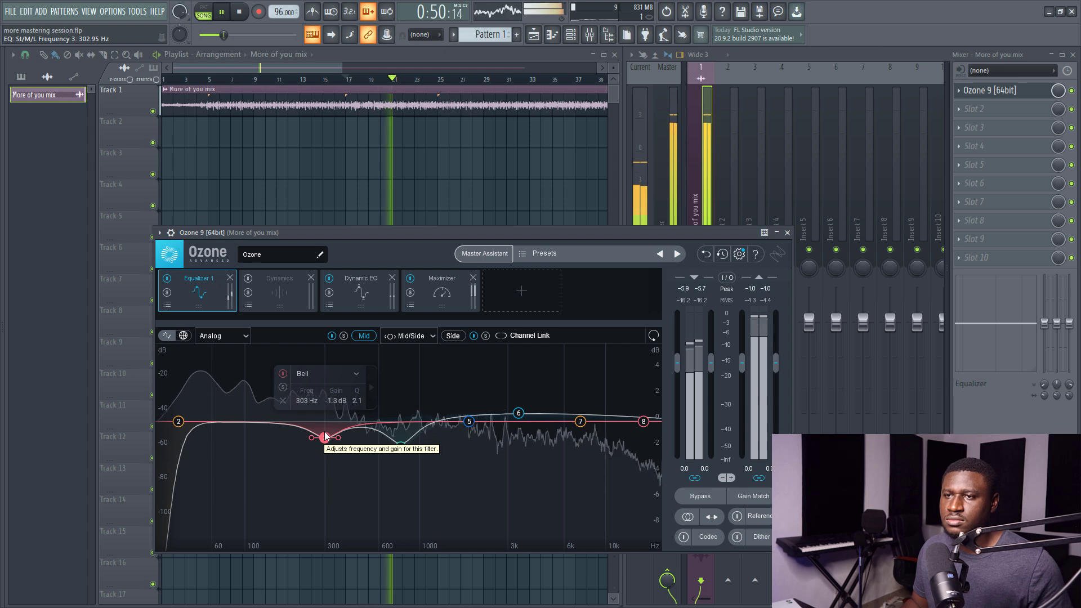
left_click_drag(324, 437, 326, 438)
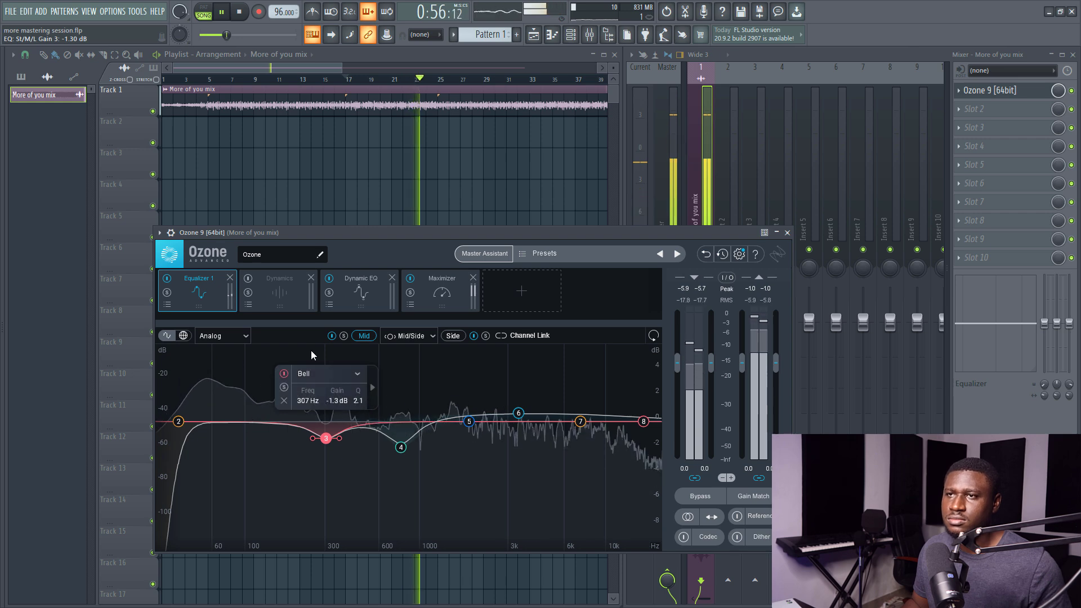
key("space")
left_click(257, 288)
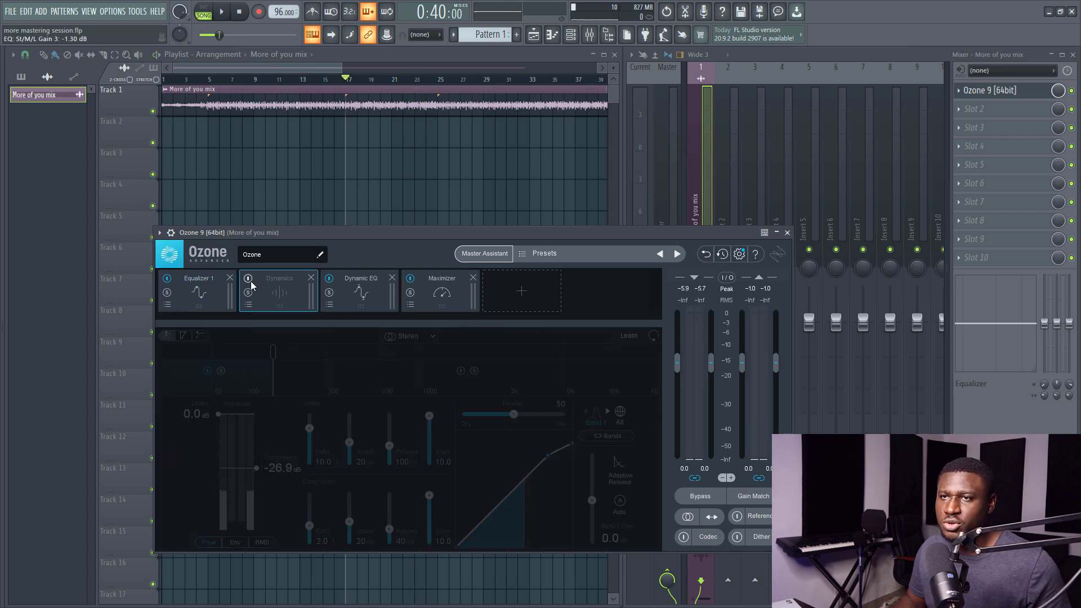
left_click(248, 280)
left_click(248, 305)
scroll(271, 407, "down", 5)
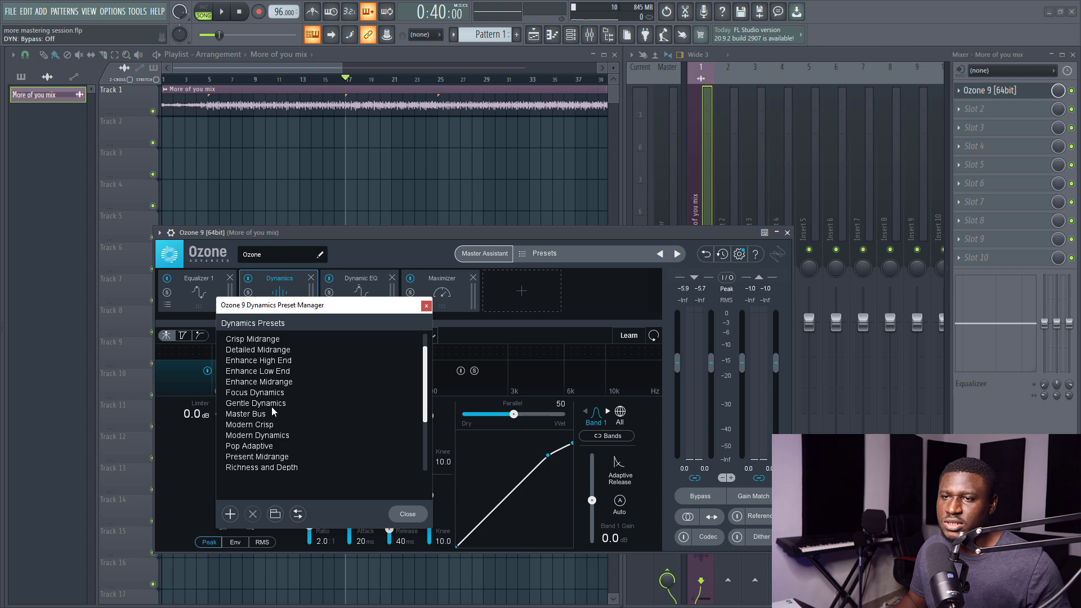
left_click(256, 404)
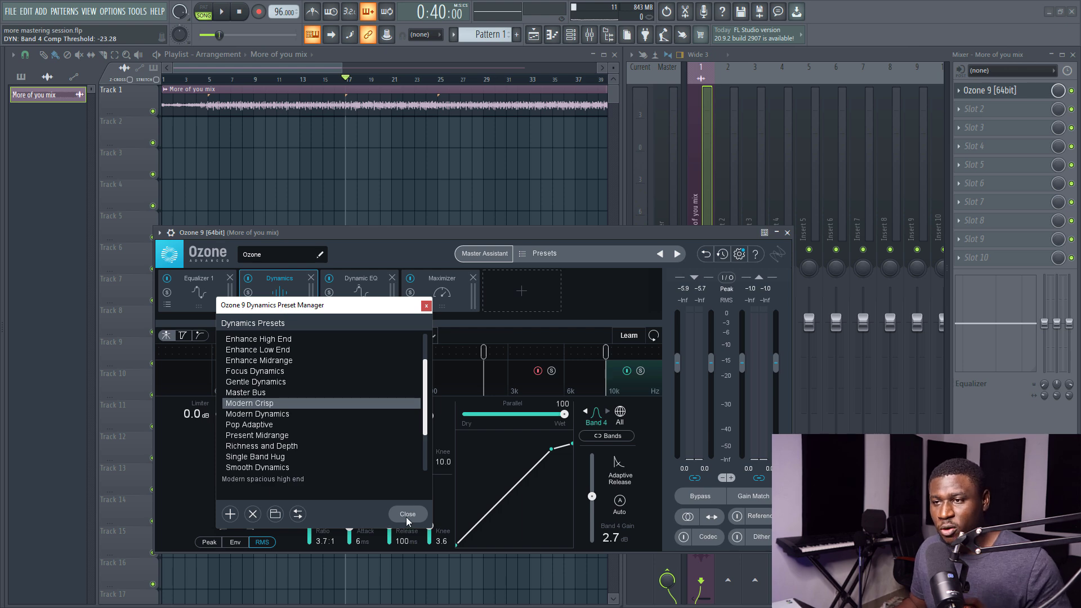
left_click(407, 515)
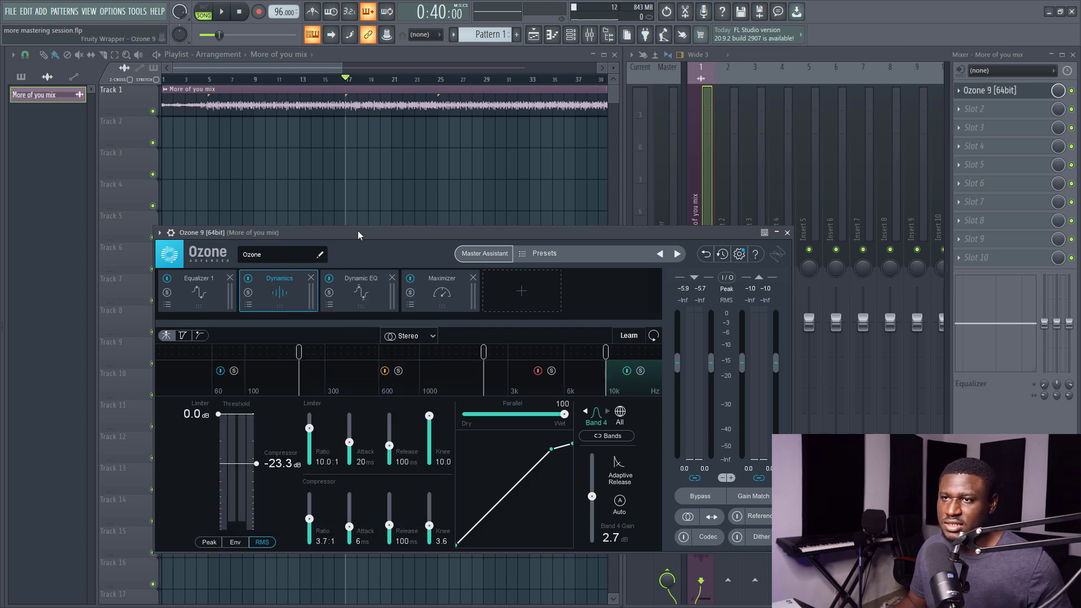
key("space")
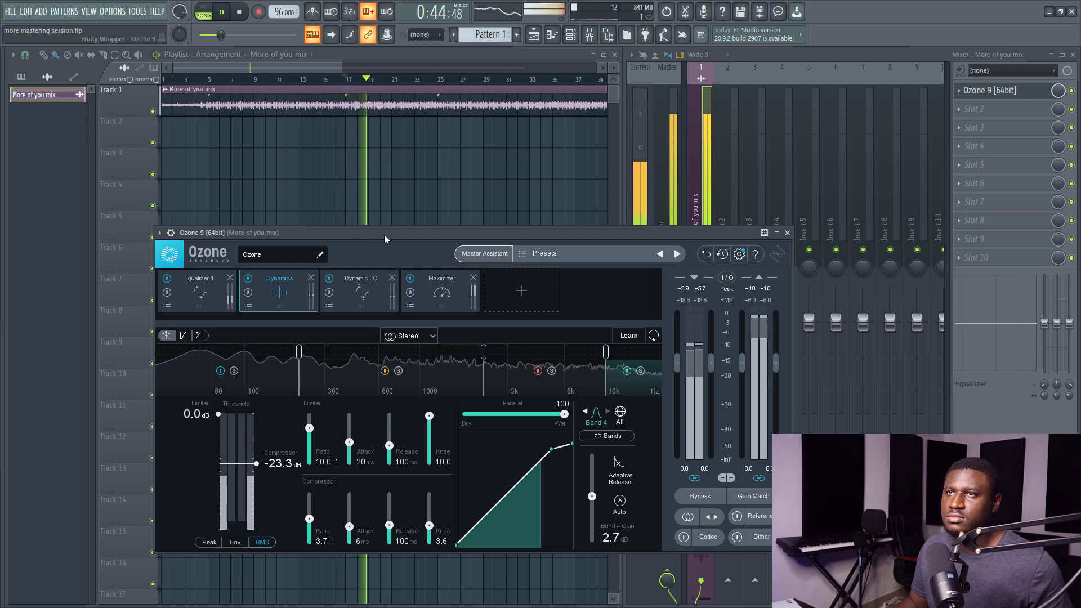
key("space")
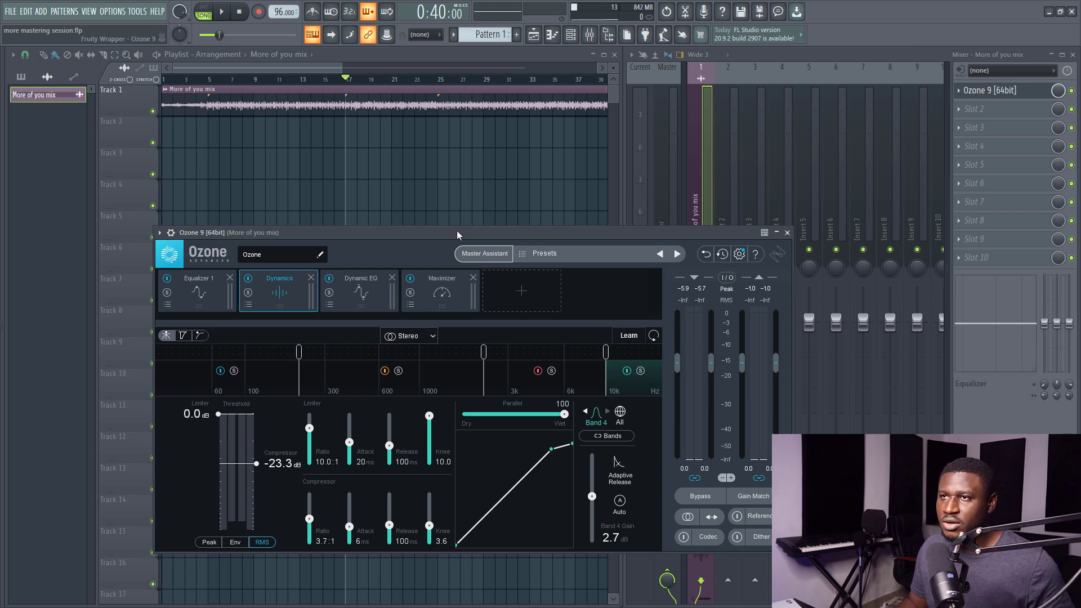
key("space")
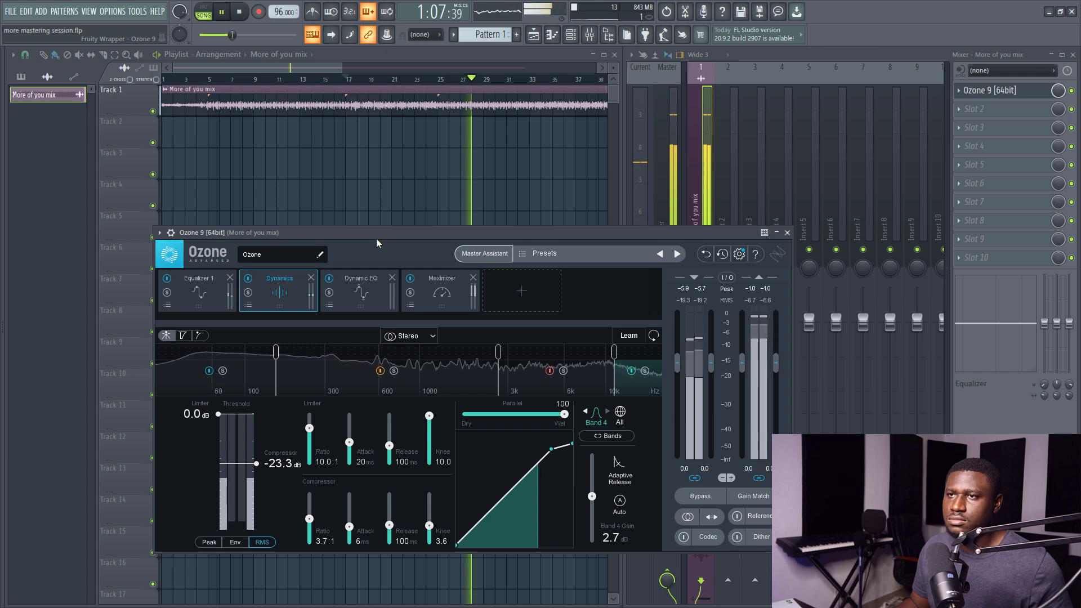
Stop playback, view Ozone's Maximizer, and open the plugin list for mixer slot 10
left_click(342, 303)
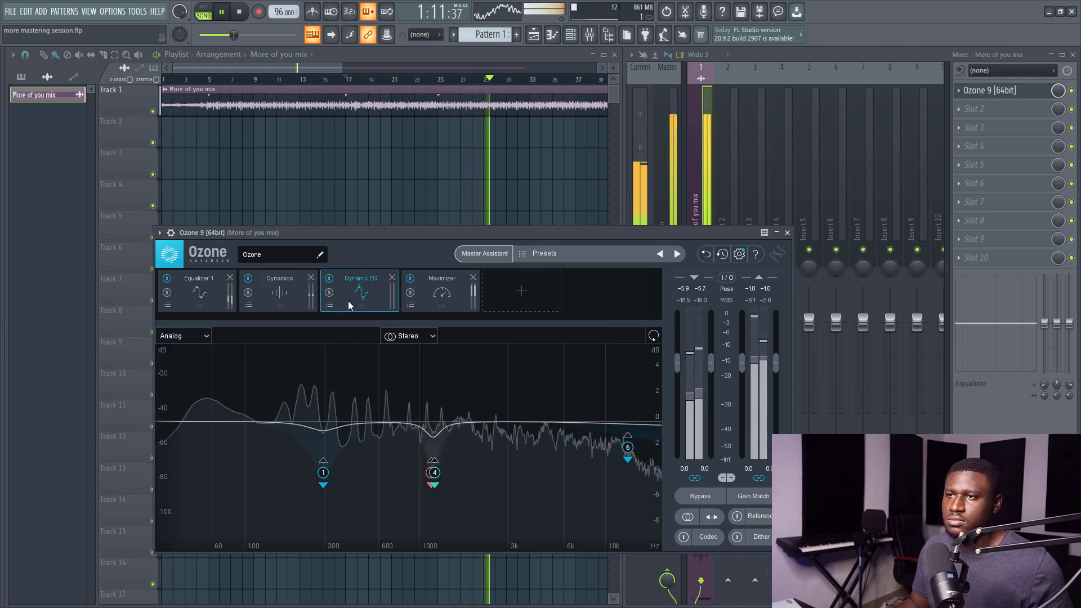
key("space")
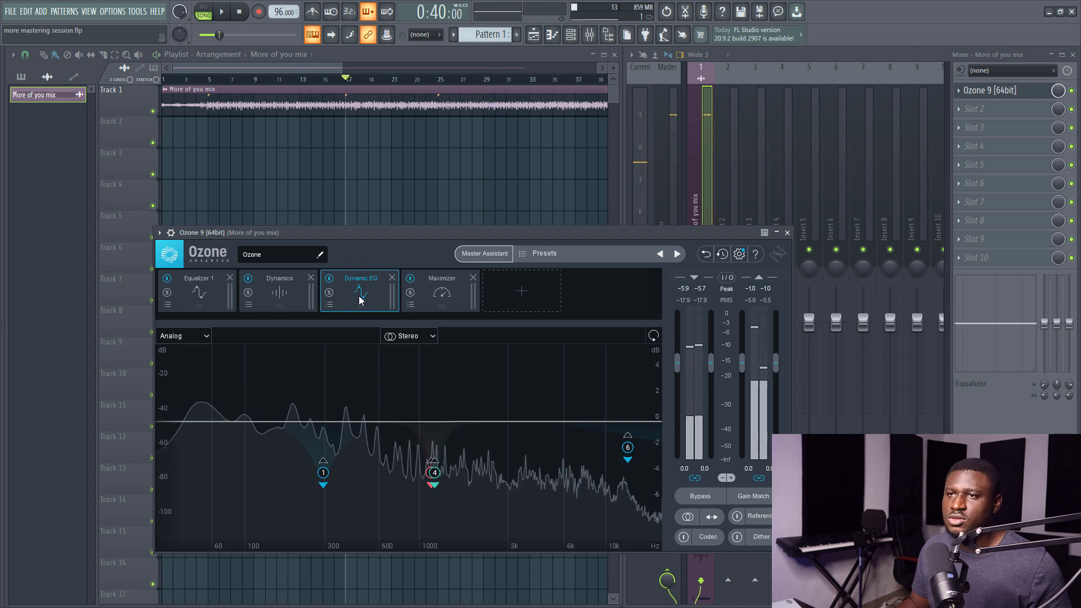
left_click(458, 298)
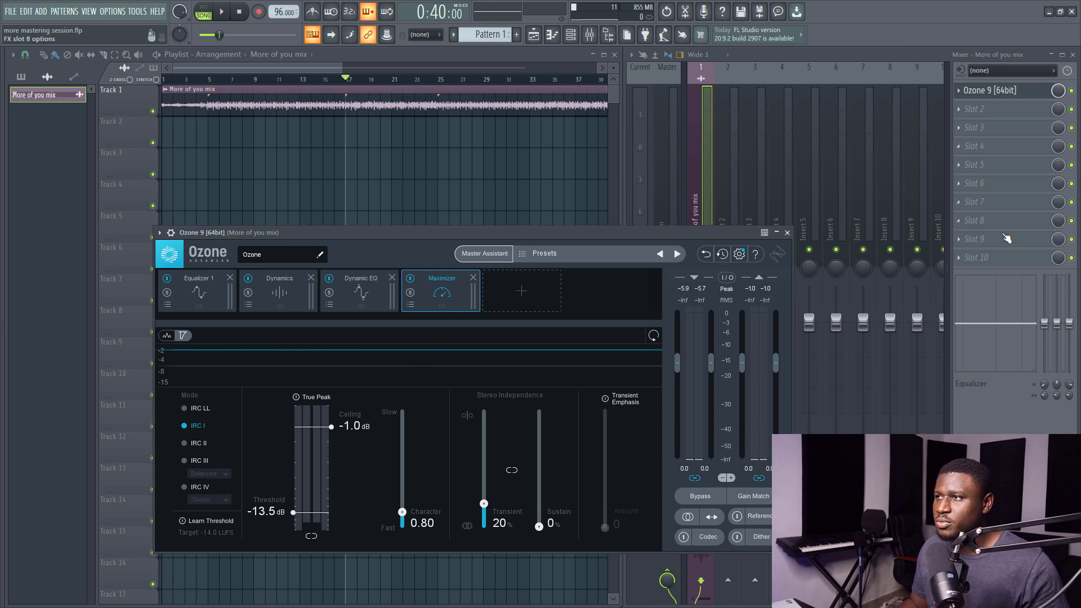
left_click(990, 259)
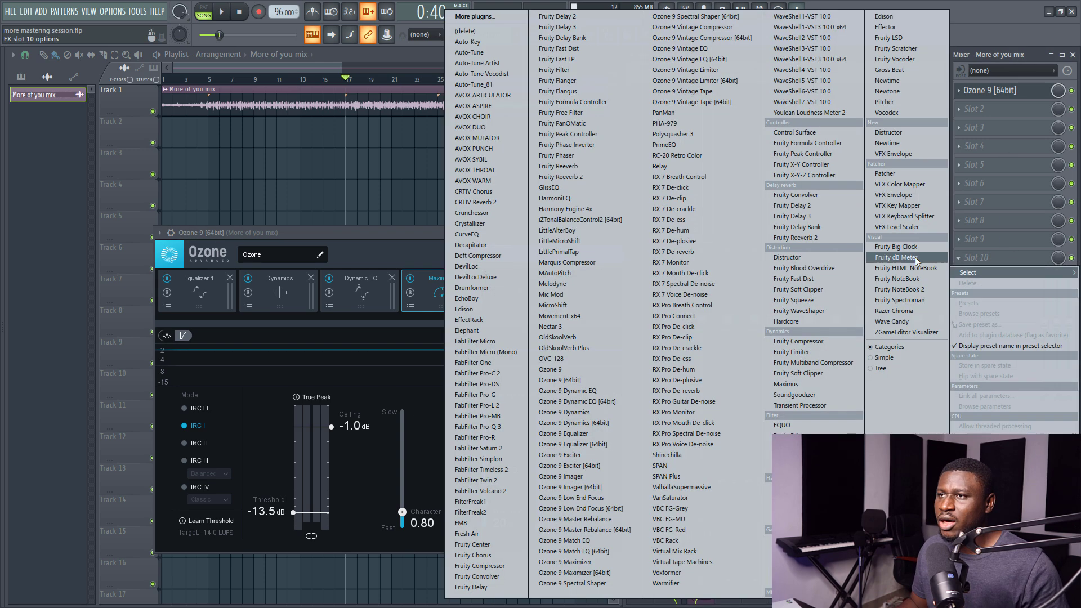
Load Youlean Loudness Meter 2 on slot 10 and measure the mix at -9.7 LUFS integrated
left_click(822, 113)
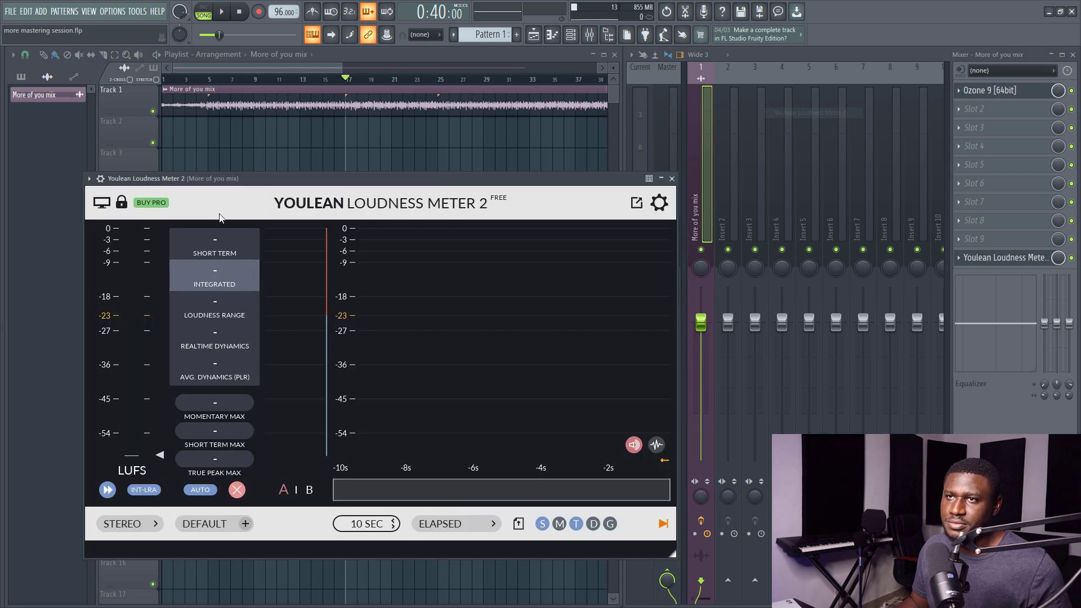
left_click_drag(304, 178, 459, 172)
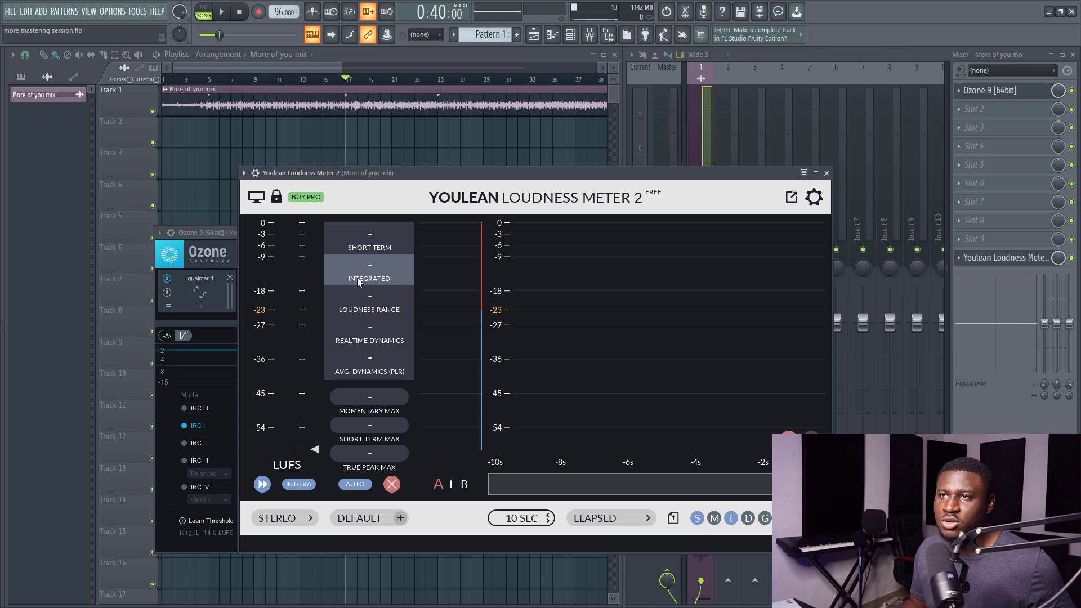
key("space")
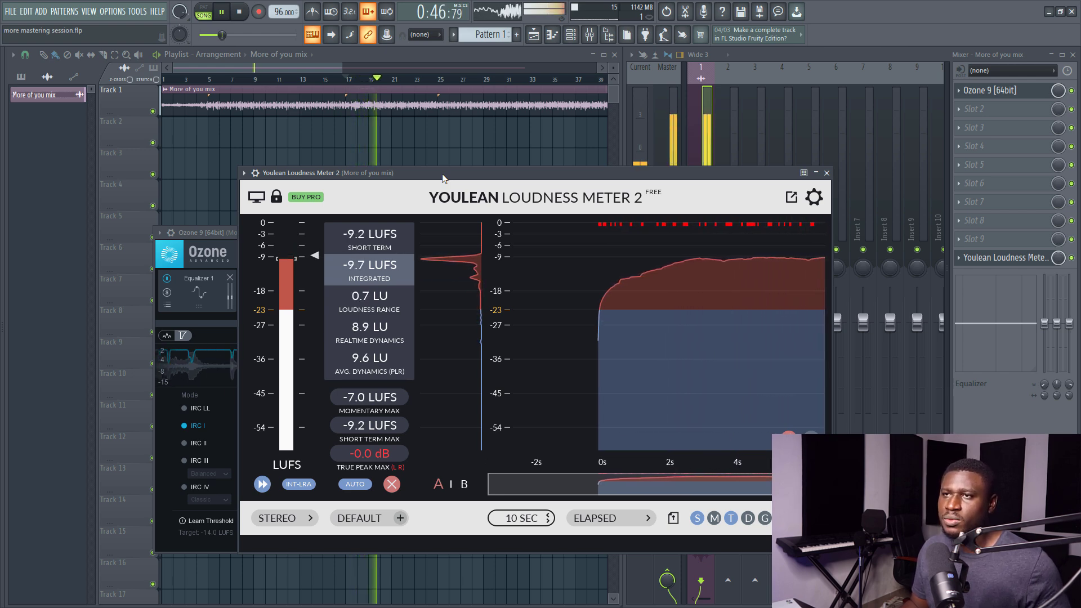
left_click_drag(442, 178, 622, 215)
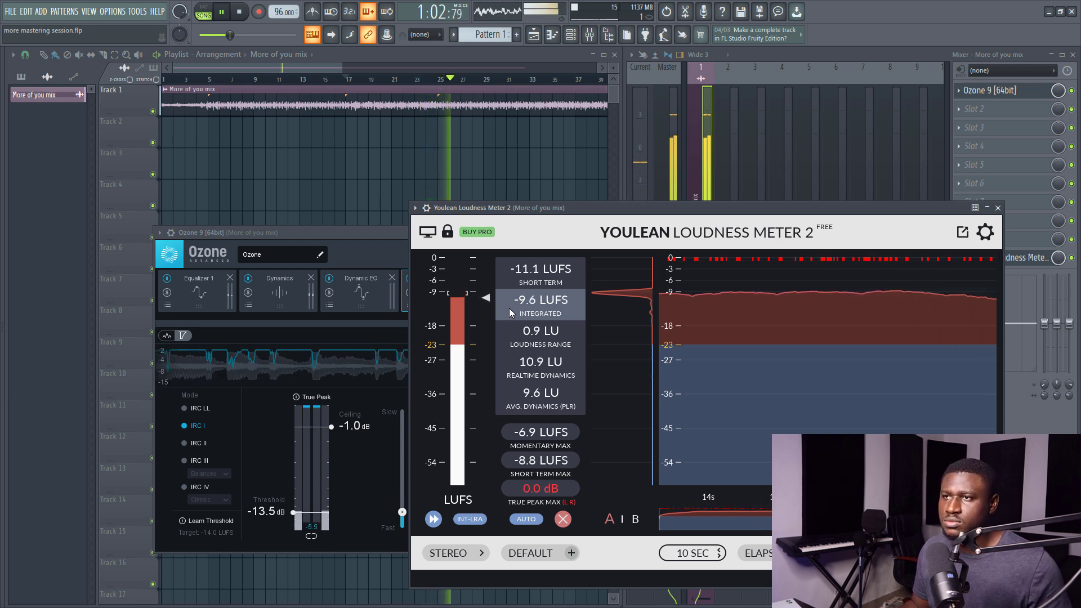
key("space")
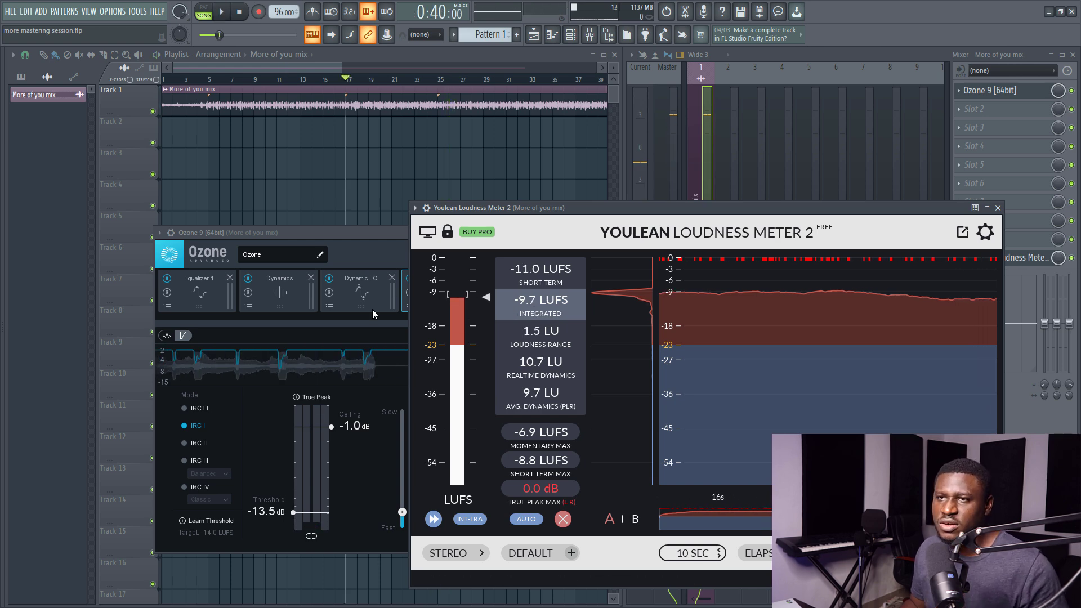
Bring Ozone forward and check Equalizer 1's 24 dB/oct high-pass near 38 Hz while playing
left_click(353, 234)
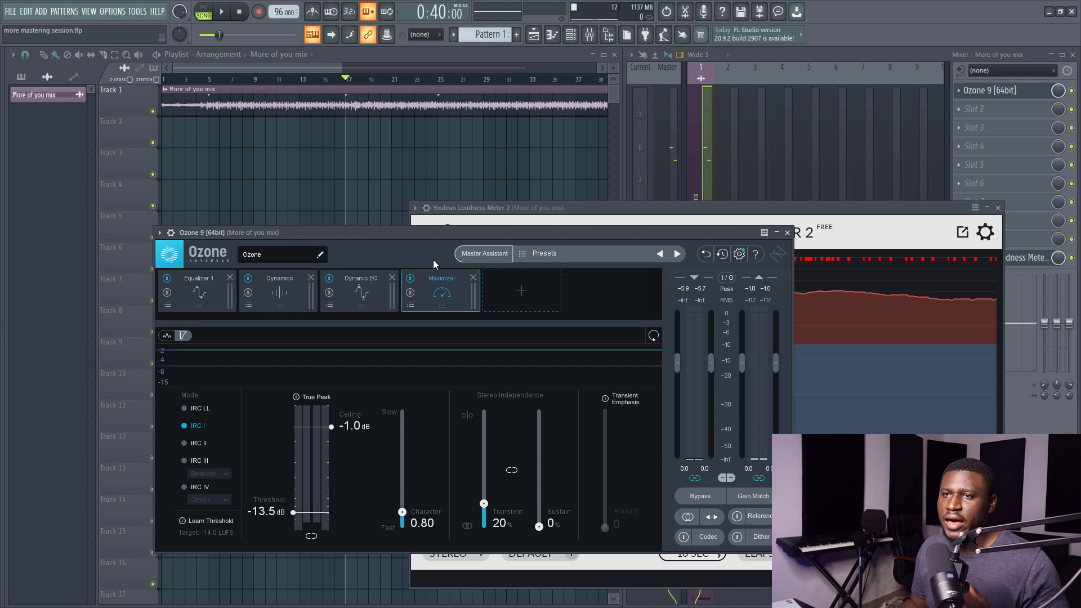
left_click(192, 289)
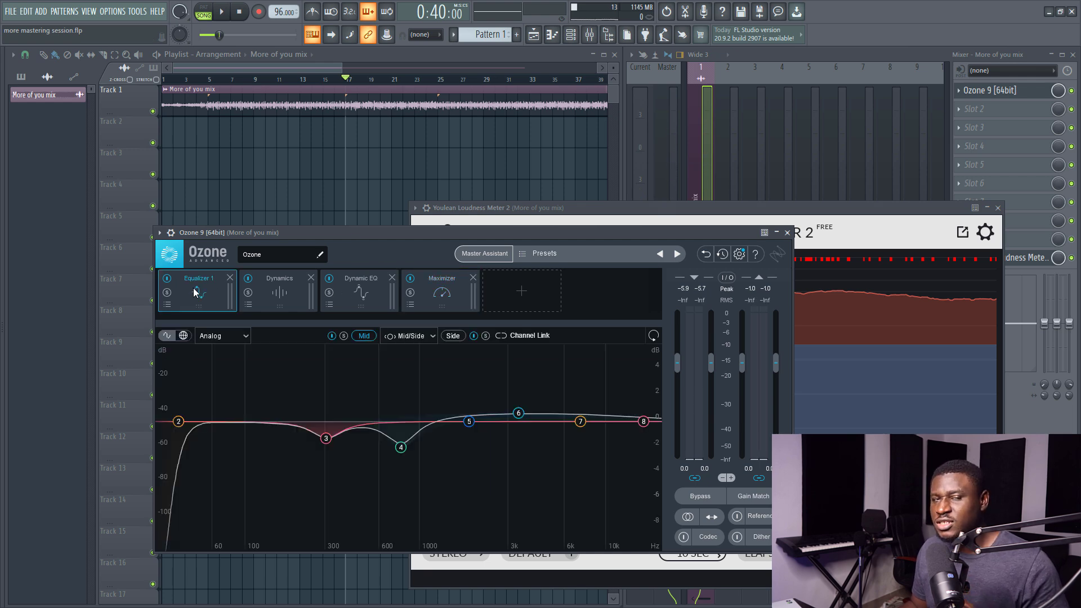
left_click(178, 424)
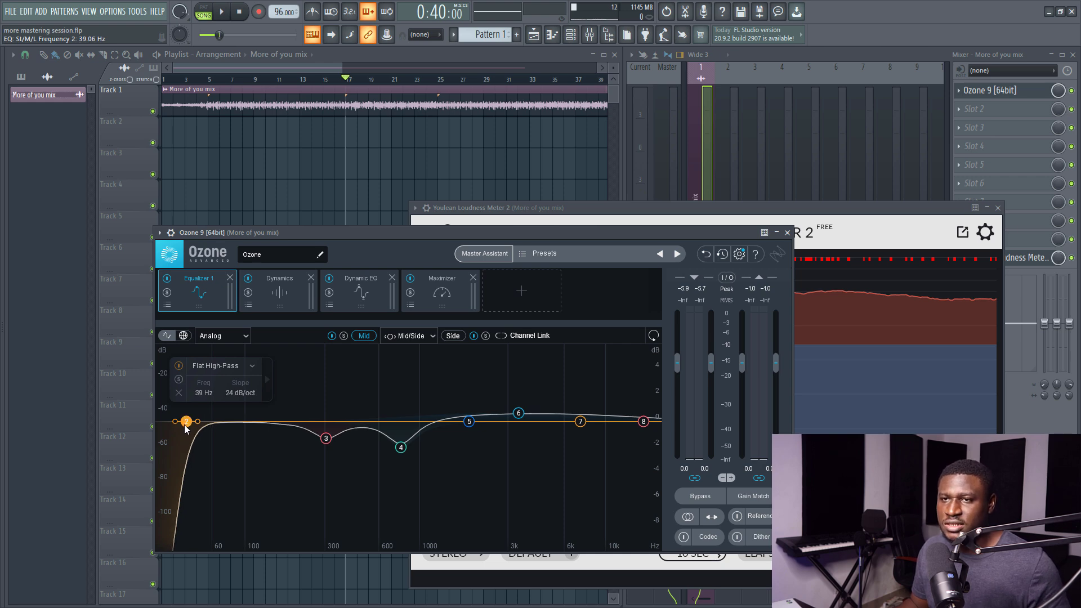
key("space")
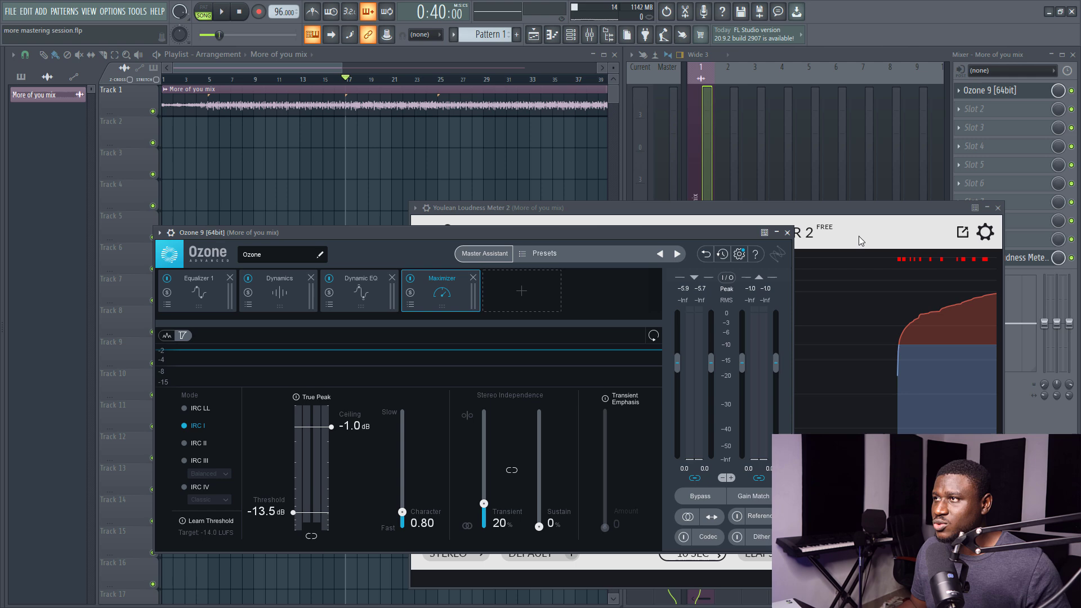
Open the plugin list for the mix's empty insert slot 2
left_click(998, 113)
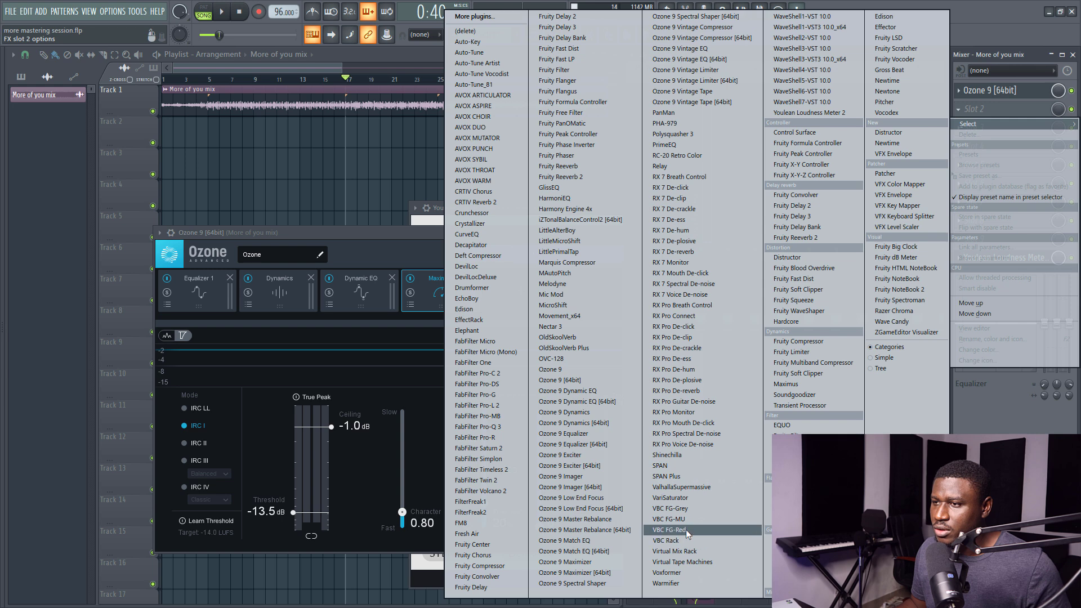
Load Virtual Tape Machines on slot 2 and audition its output, resetting it to 0 dB
left_click(681, 561)
left_click_drag(470, 183, 514, 156)
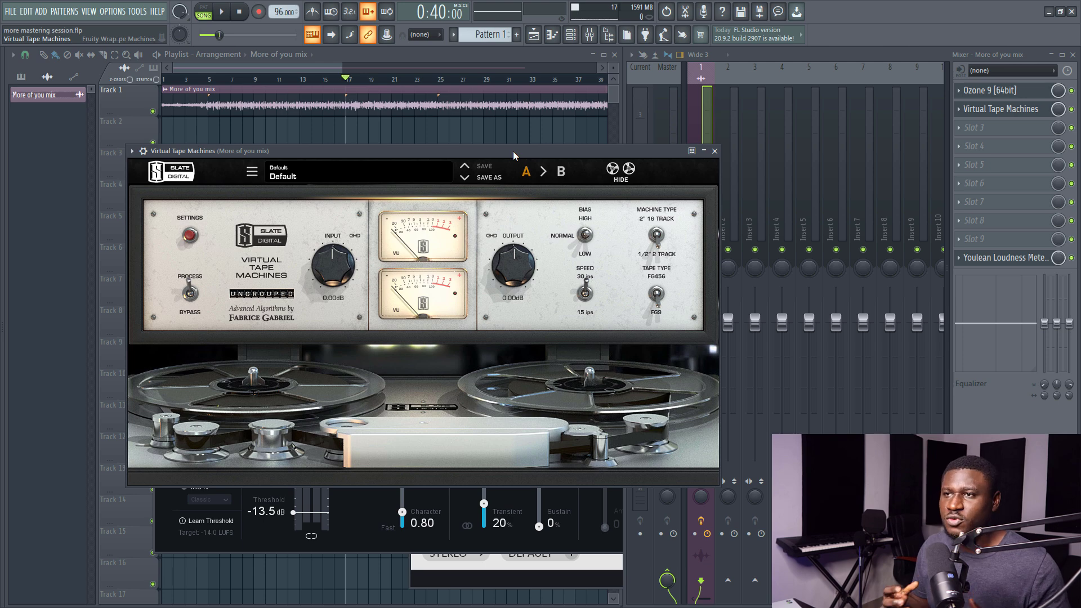
key("space")
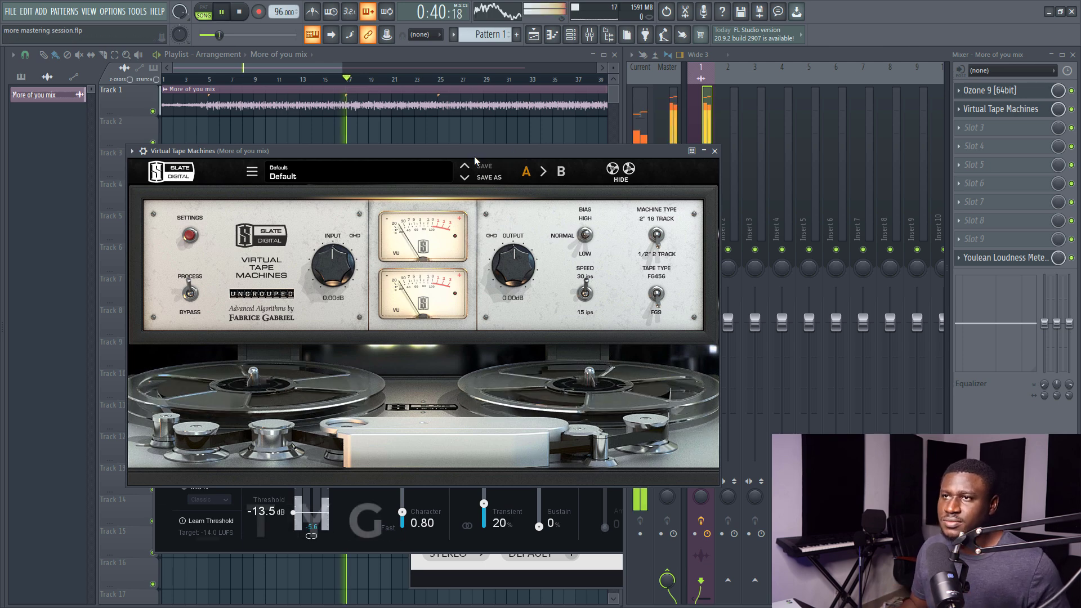
left_click_drag(506, 268, 506, 264)
scroll(506, 265, "up", 4)
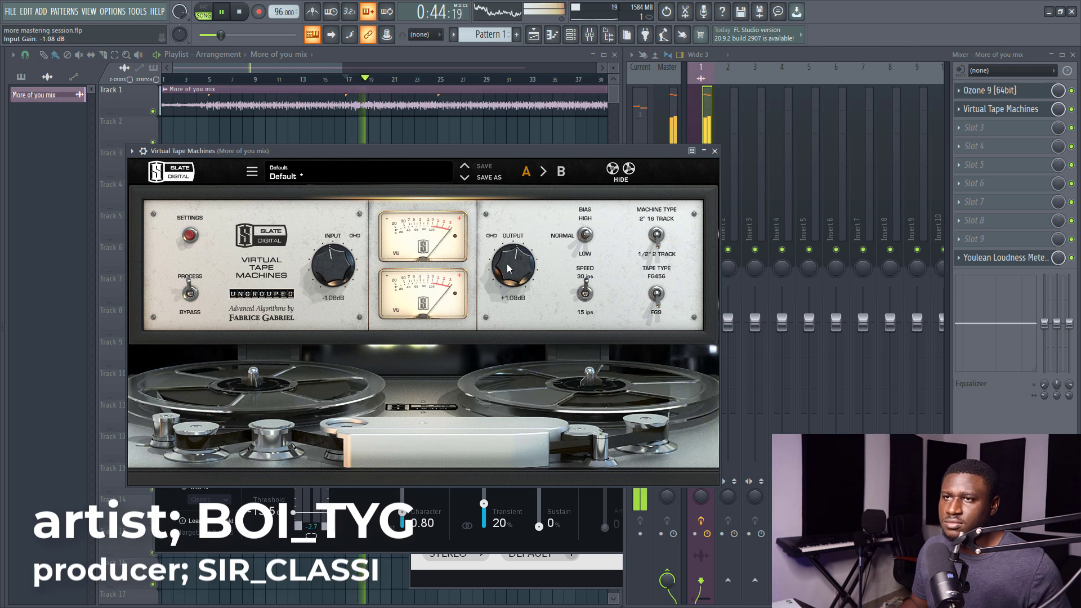
left_click_drag(507, 265, 509, 274)
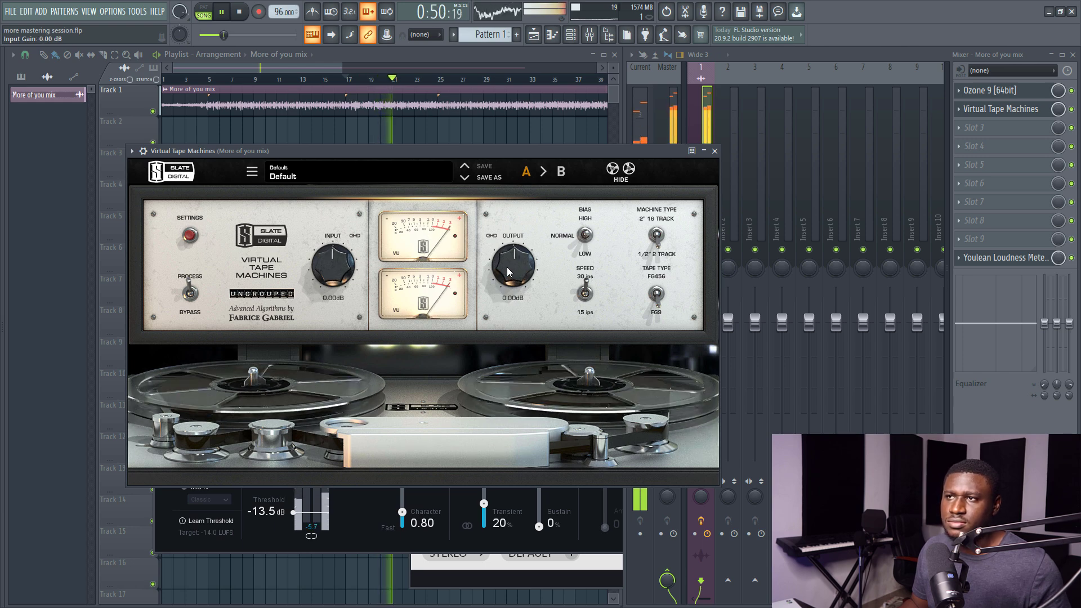
double_click(505, 266)
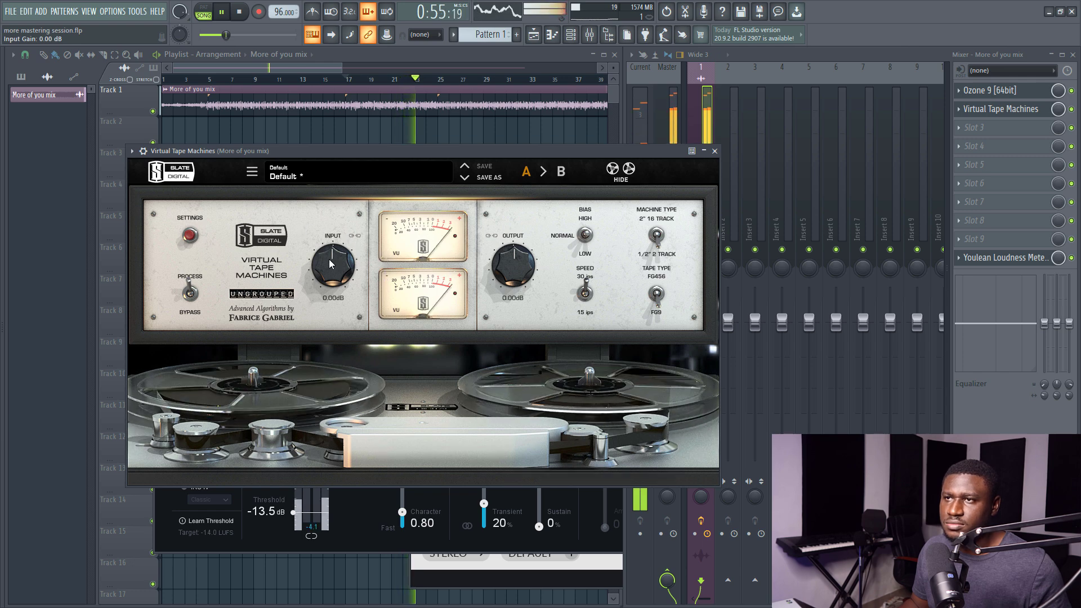
Set the tape input to +0.95 dB and output to -2.03 dB, then reopen the loudness meter
left_click_drag(325, 270, 327, 267)
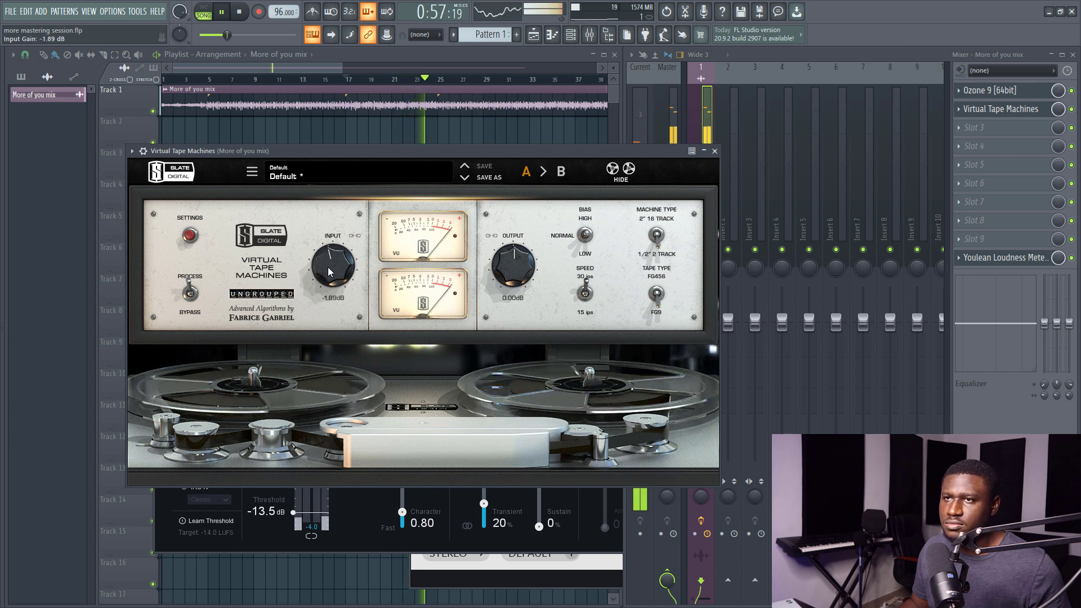
left_click_drag(514, 271, 523, 292)
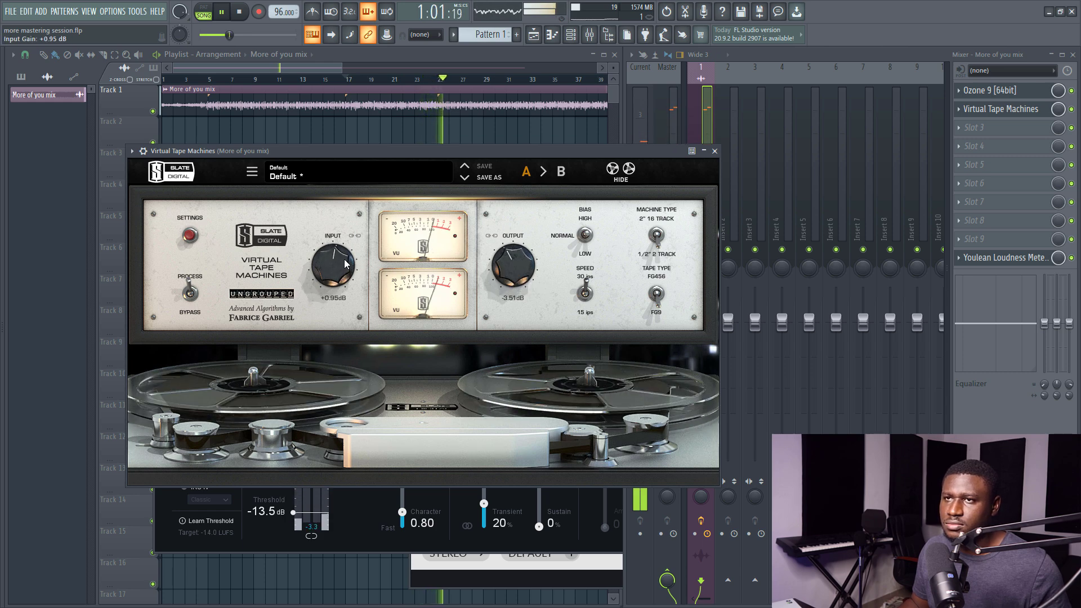
left_click_drag(505, 264, 505, 261)
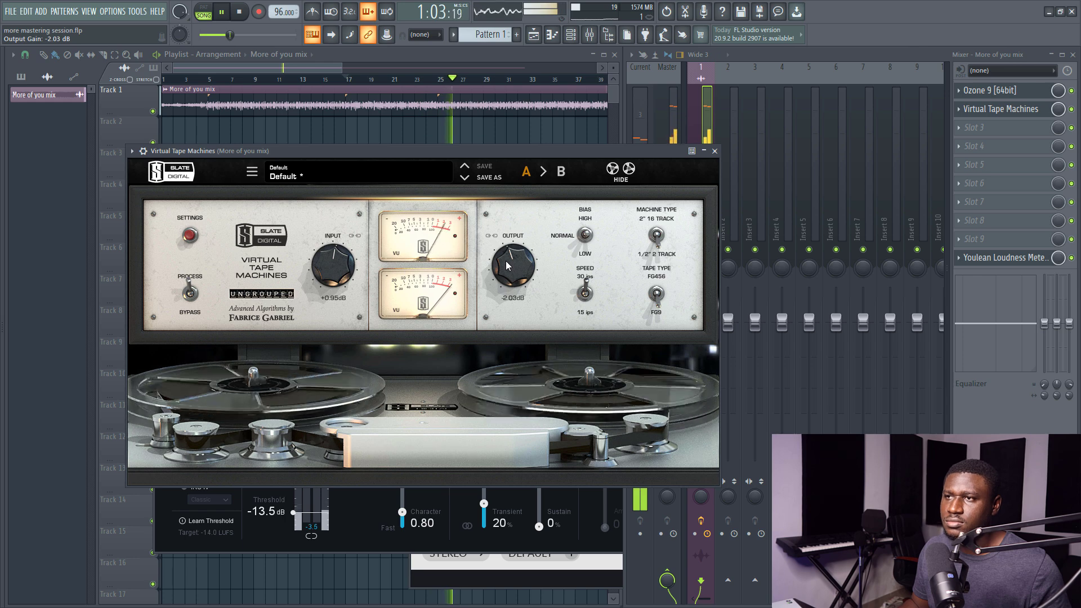
left_click(994, 259)
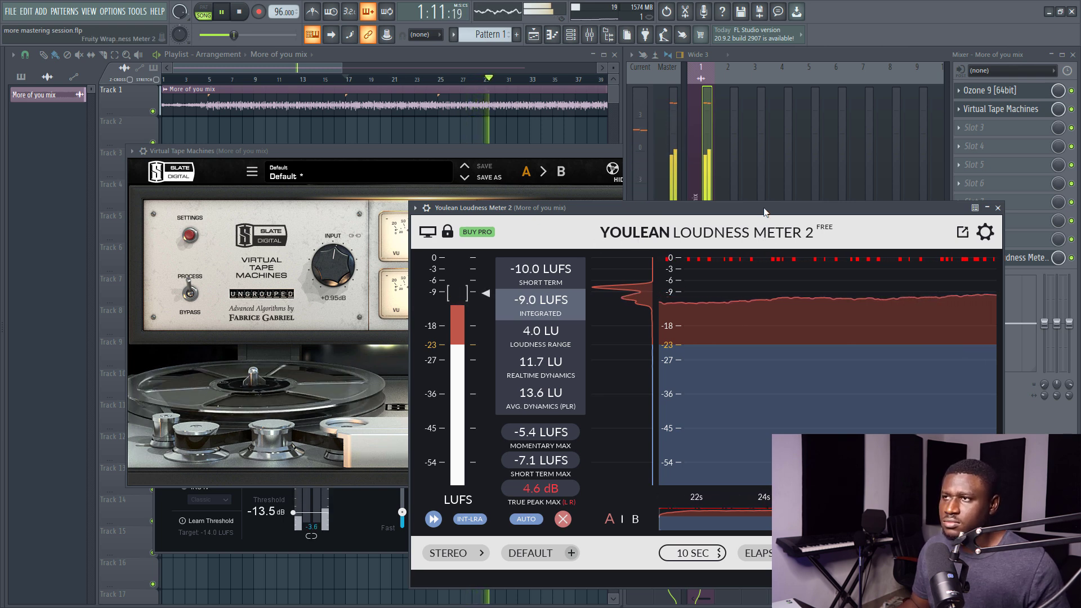
Open Ozone on the master and raise the Maximizer threshold to about -11.1 dB while playing
left_click_drag(759, 208, 599, 173)
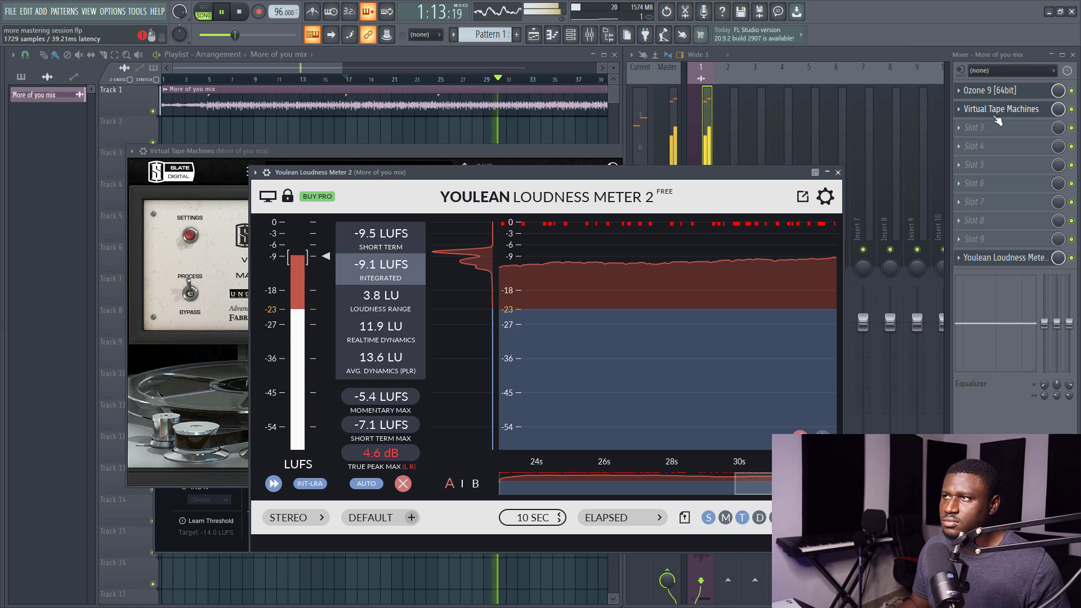
left_click(991, 96)
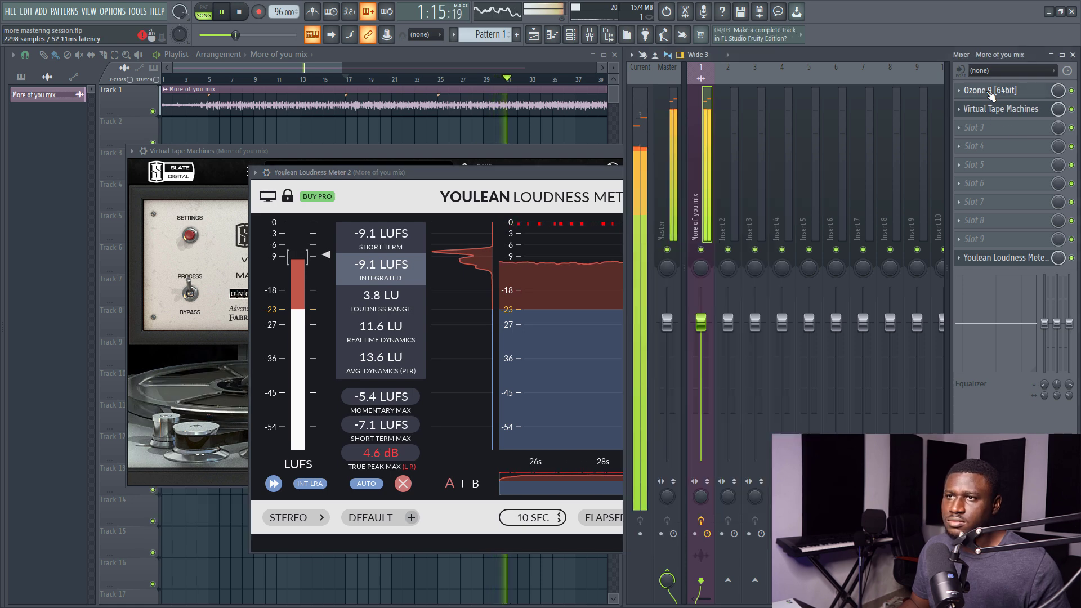
key("space")
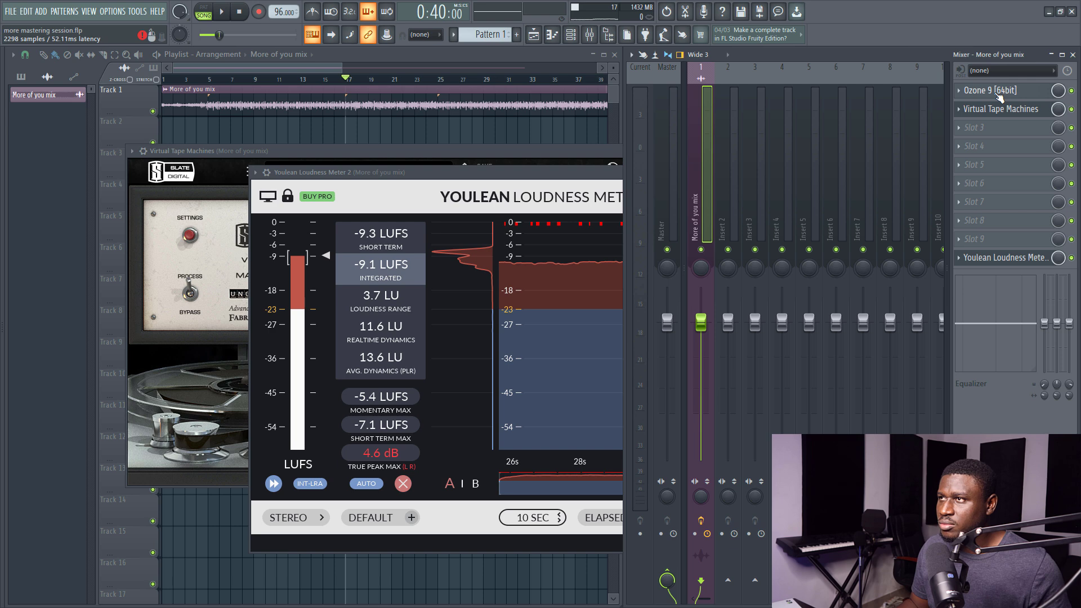
left_click(997, 92)
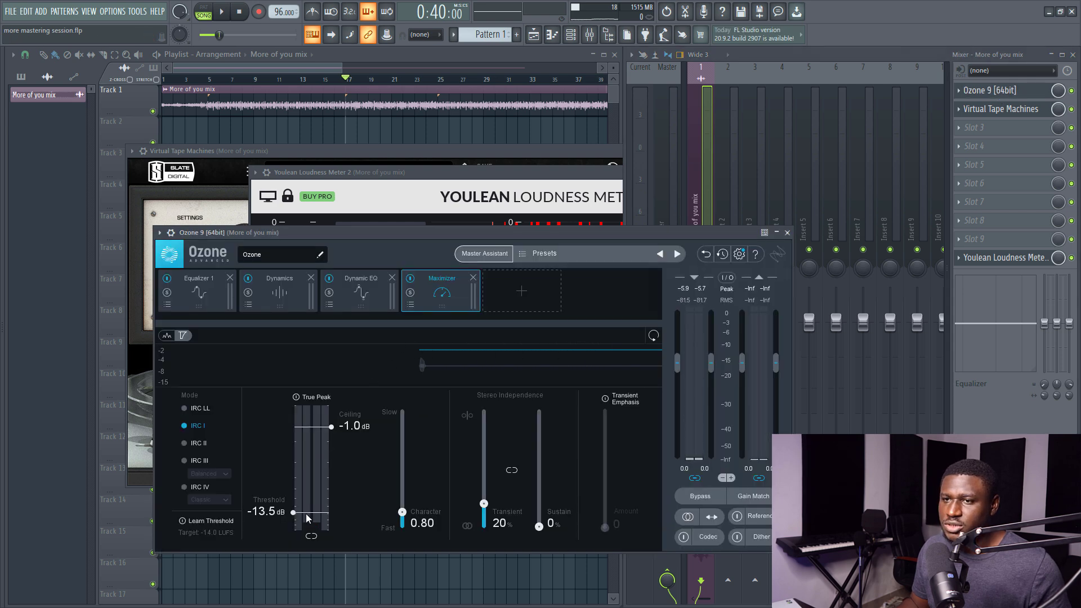
left_click_drag(306, 513, 312, 503)
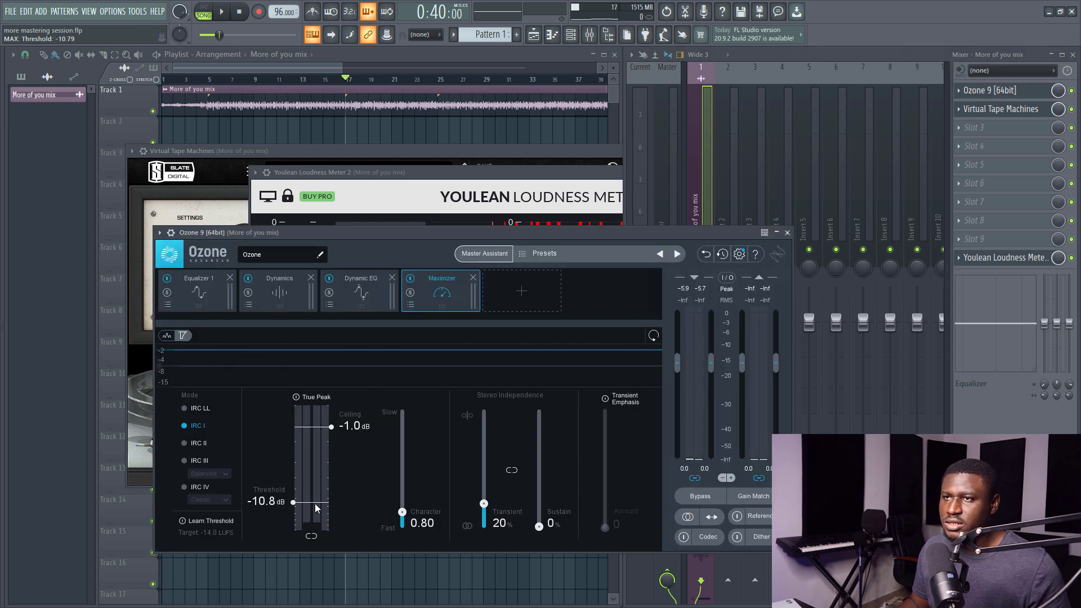
key("space")
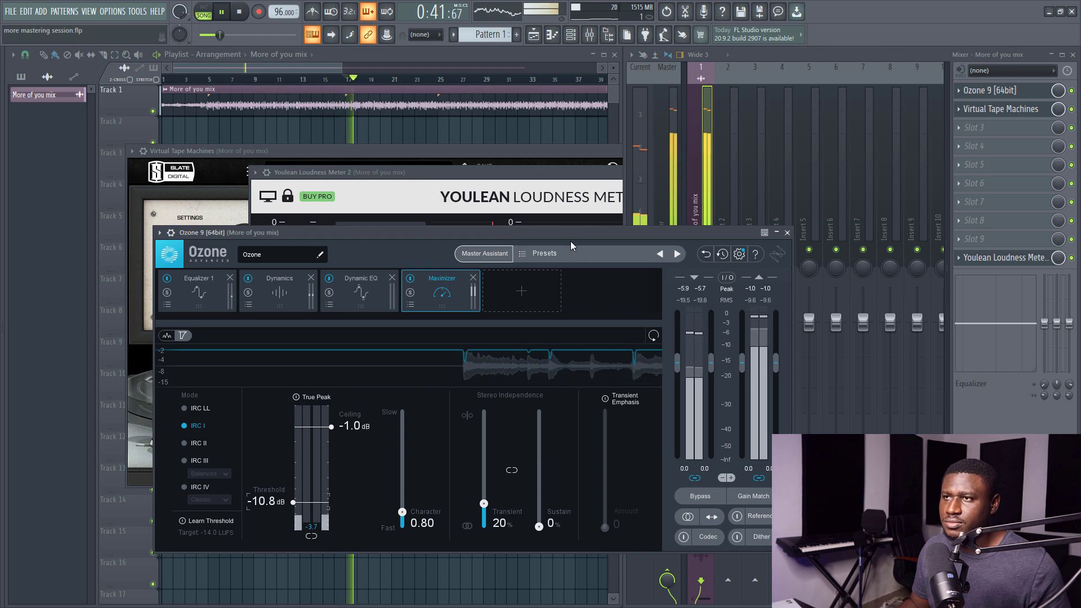
left_click_drag(570, 238, 923, 206)
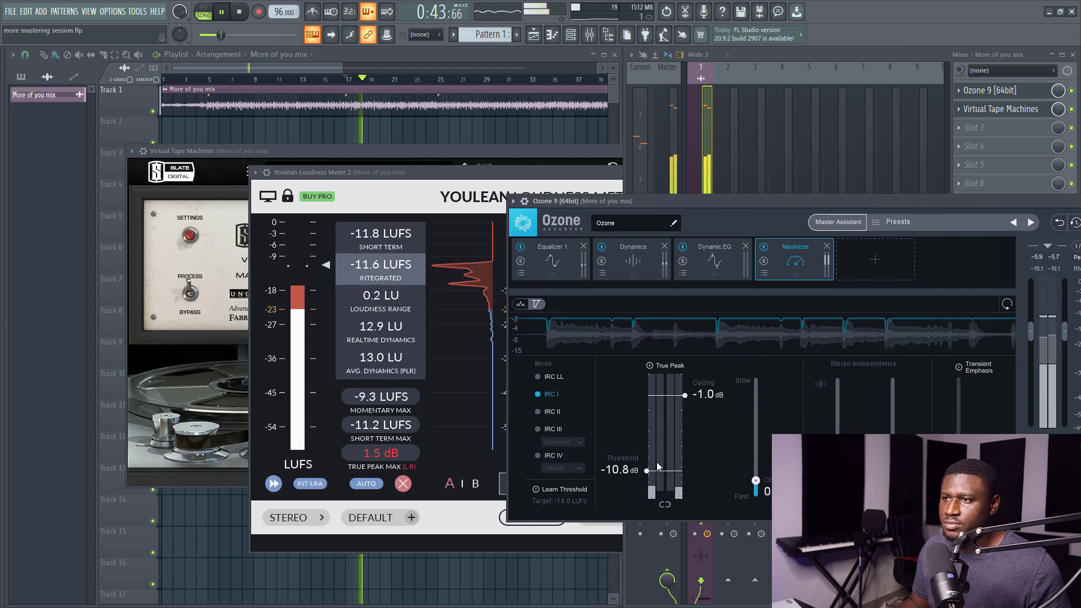
Settle the Maximizer threshold at -12.6 dB and lower the ceiling to -1.2 dB
left_click_drag(648, 470, 650, 476)
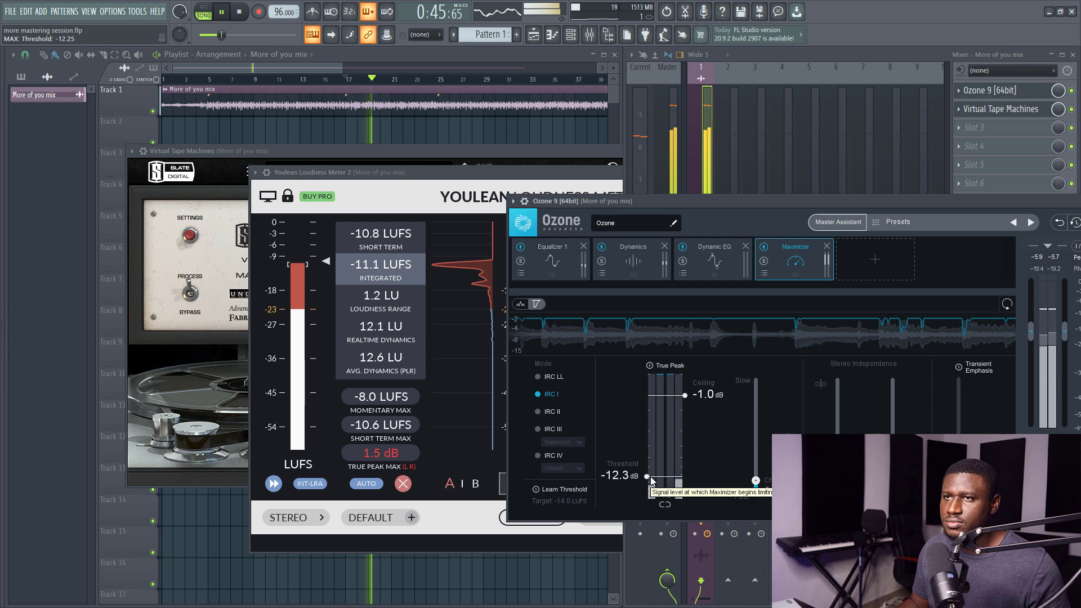
left_click_drag(651, 480, 650, 483)
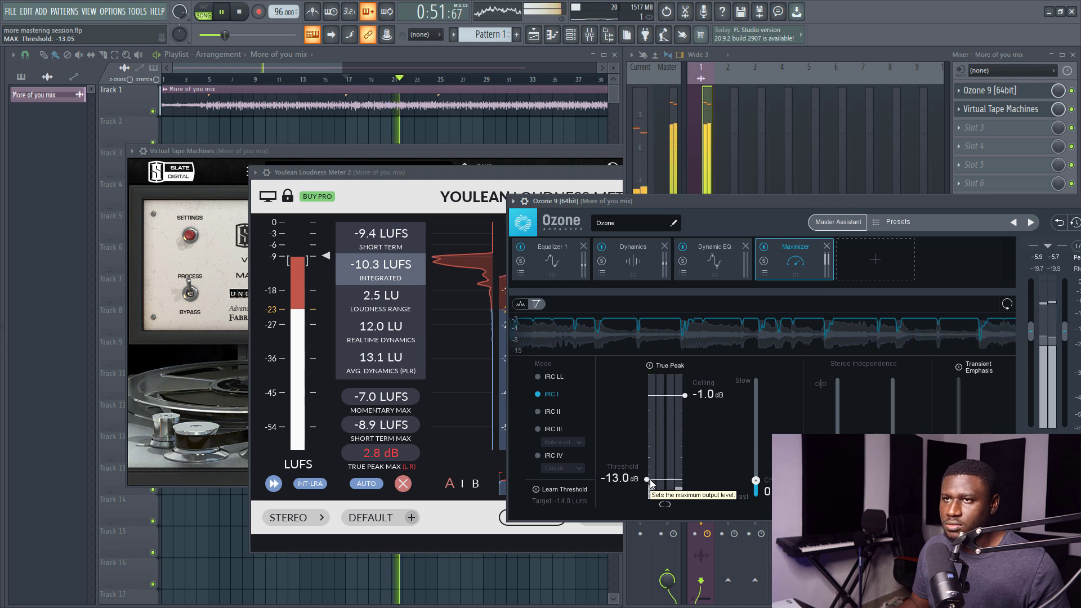
left_click_drag(650, 478, 648, 485)
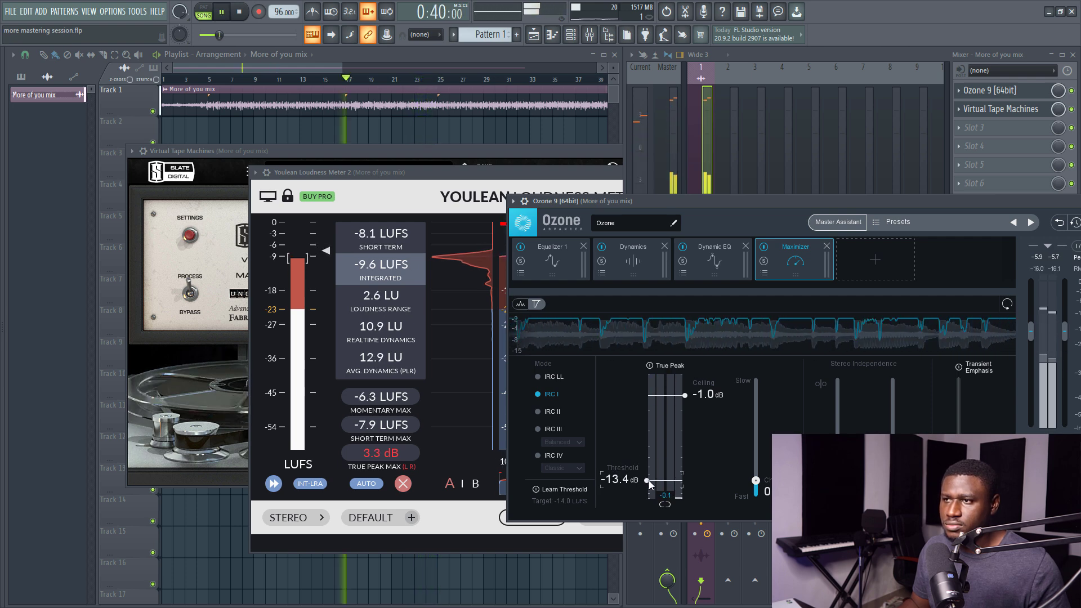
left_click_drag(646, 480, 648, 477)
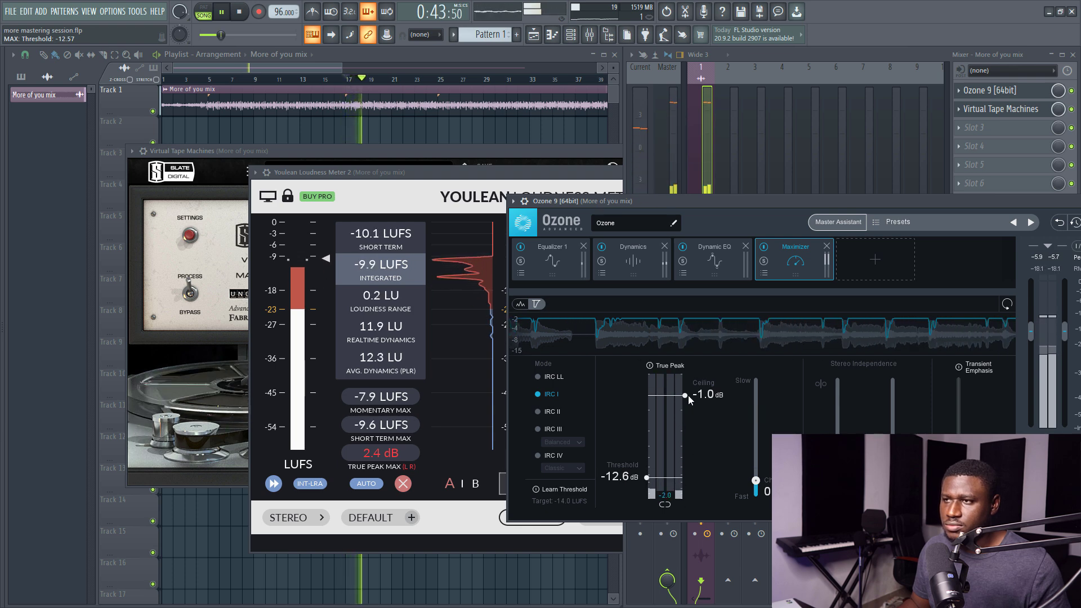
left_click_drag(688, 395, 688, 399)
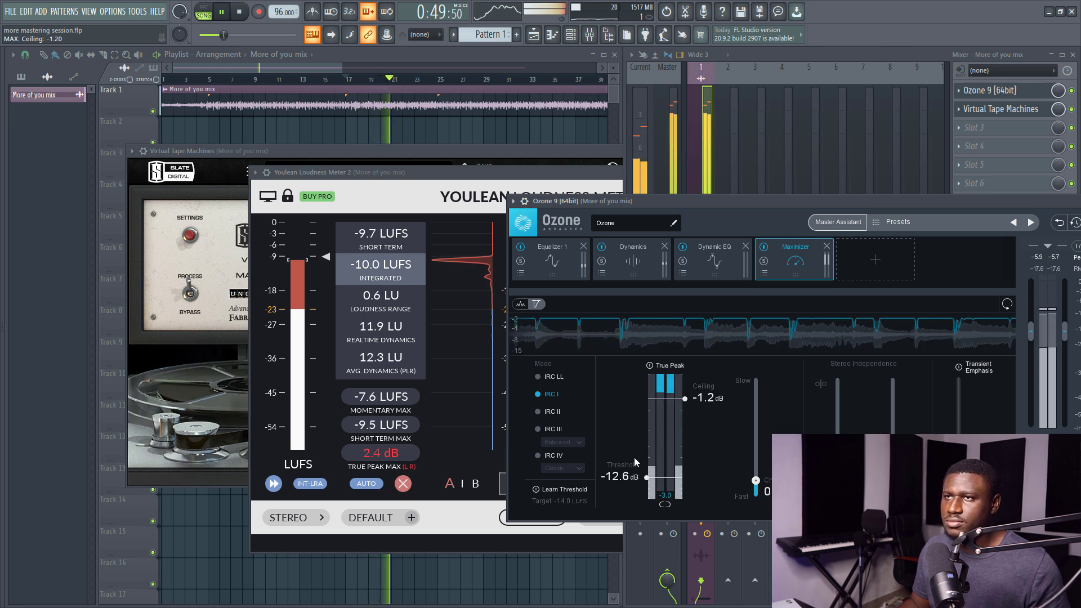
Stop playback and rearrange the Youlean, Virtual Tape Machines and Ozone windows
left_click(443, 170)
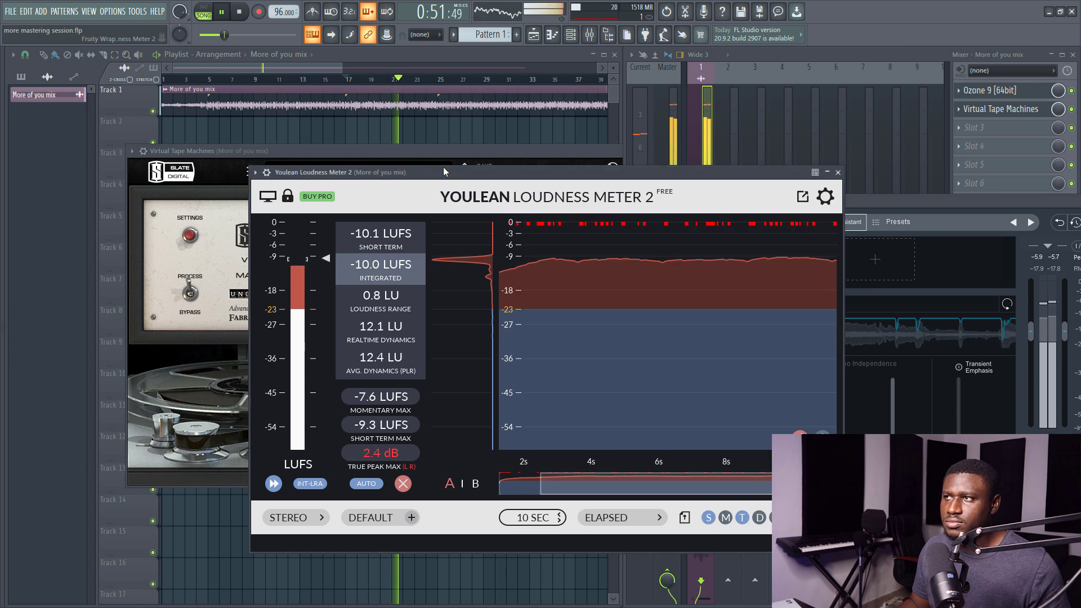
key("space")
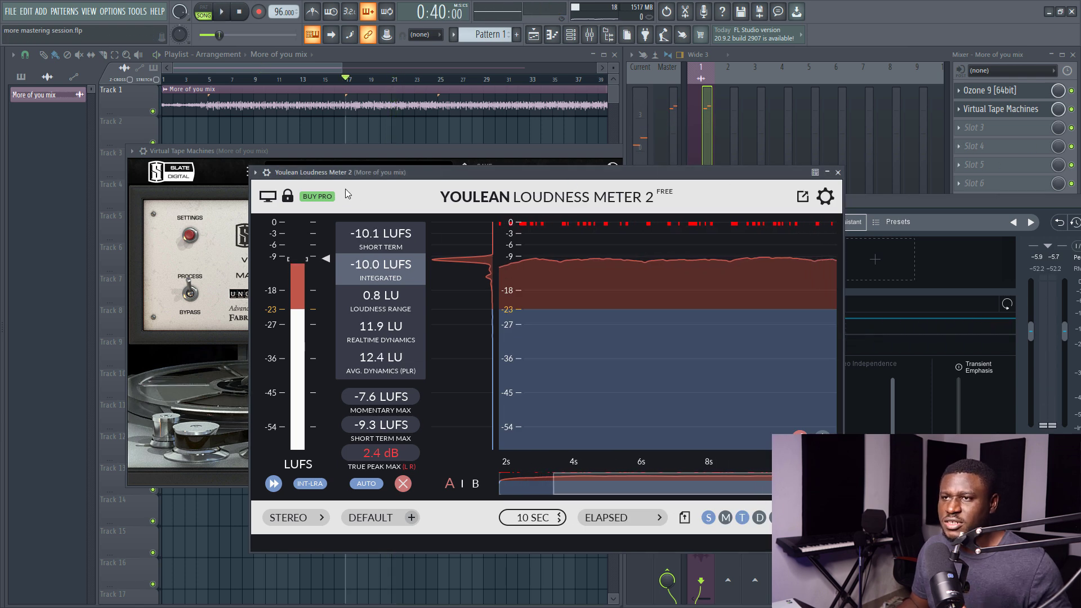
left_click(206, 238)
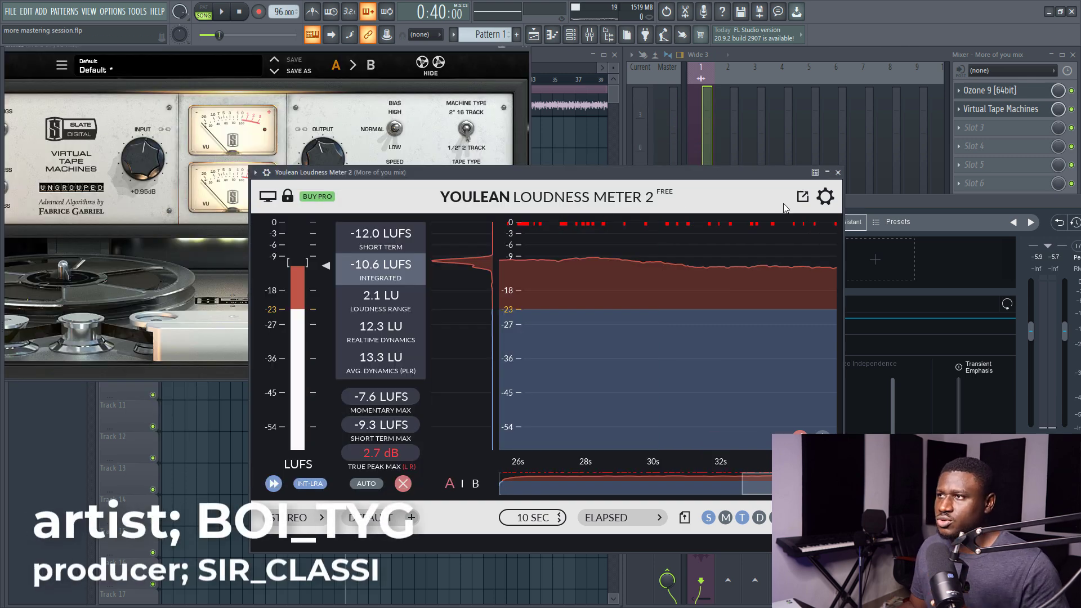
left_click_drag(877, 202, 755, 235)
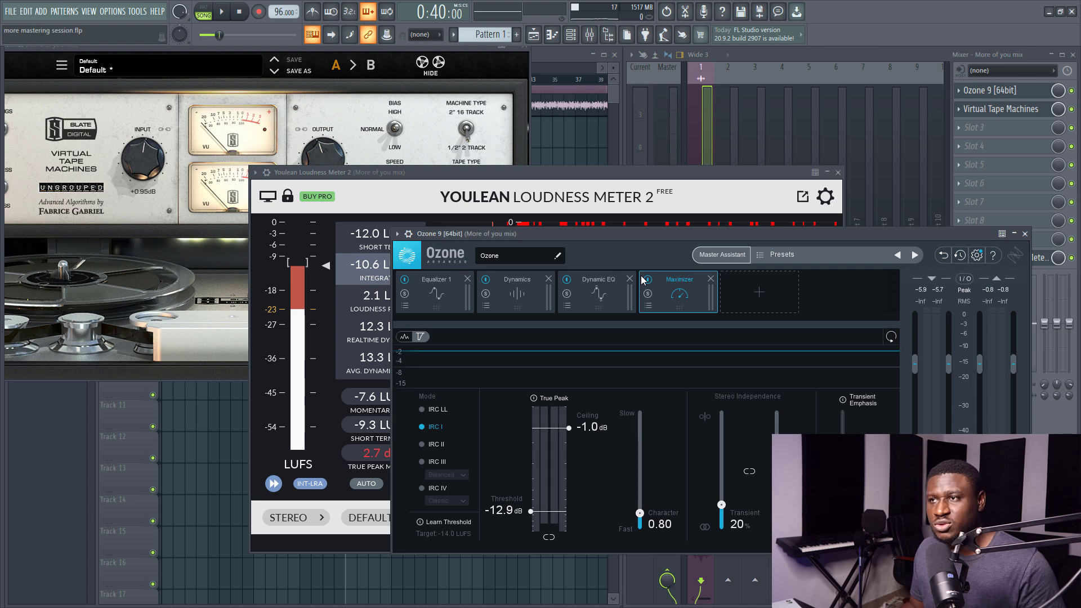
Close the Ozone 9, Youlean Loudness Meter and Virtual Tape Machines plugin windows
left_click(1025, 234)
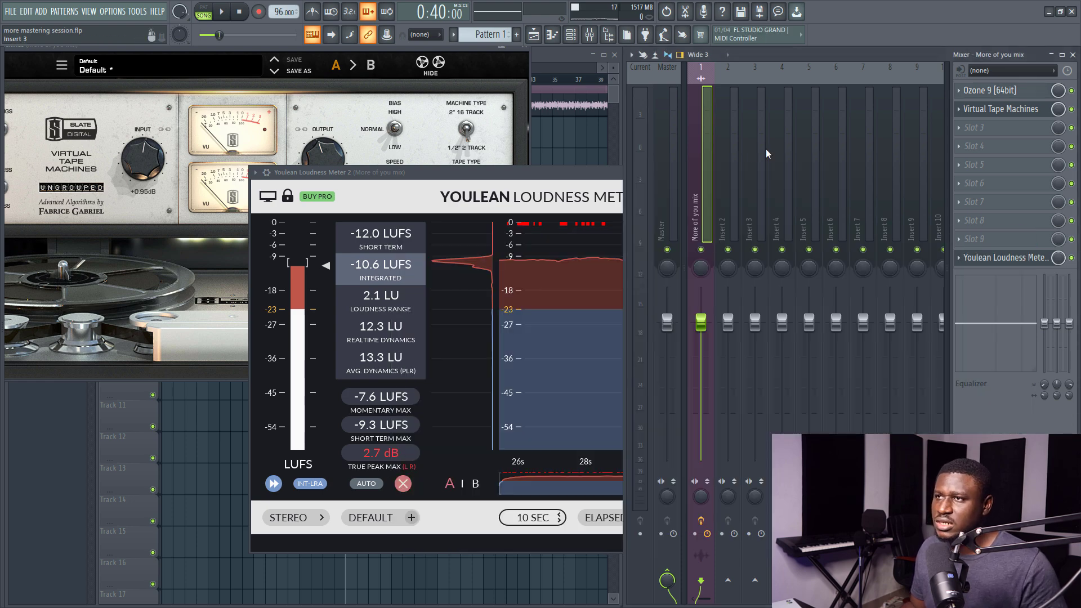
left_click(838, 173)
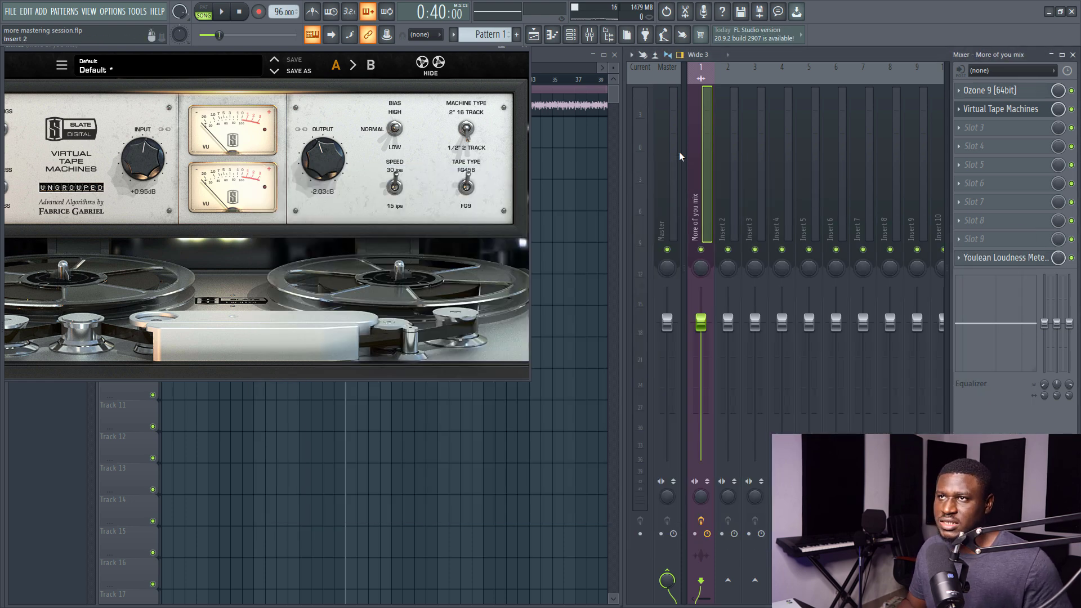
left_click(526, 49)
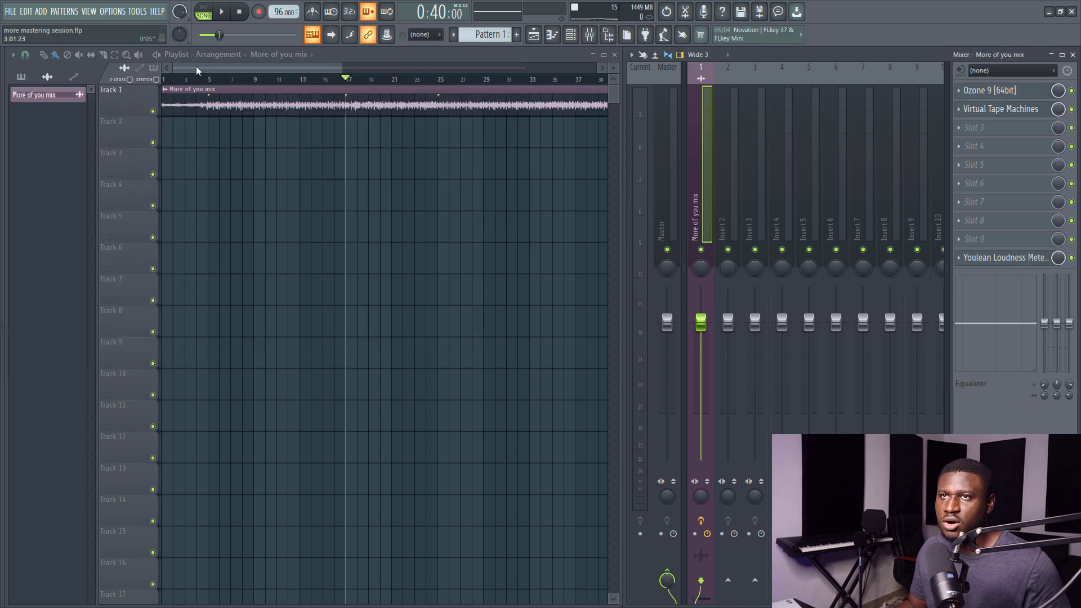
Play the mastered mix from bar 5 twice, zooming the playlist, then stop back at bar 5
left_click(219, 79)
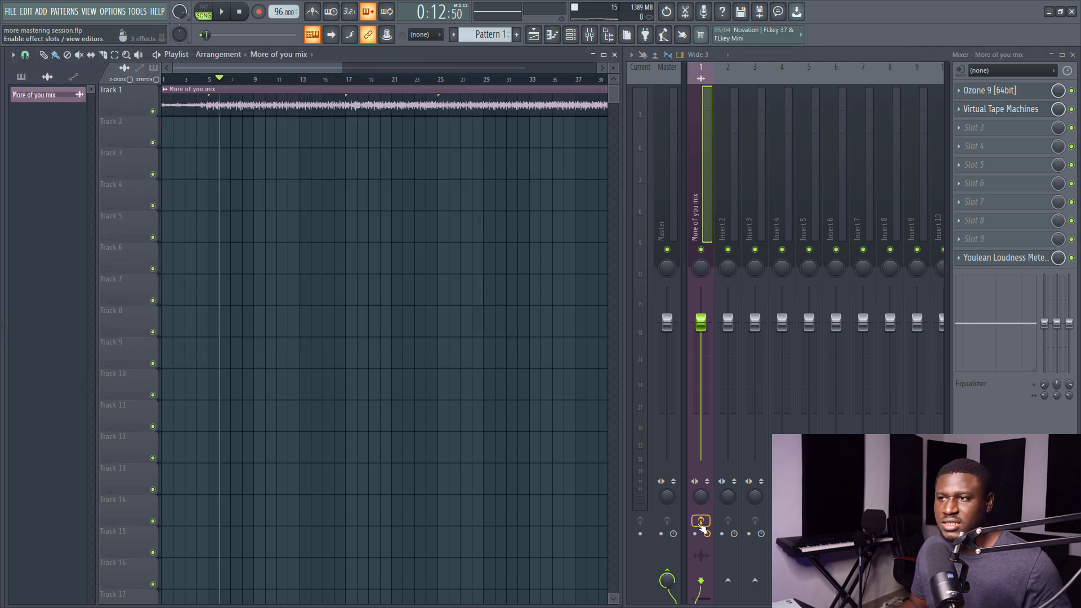
key("space")
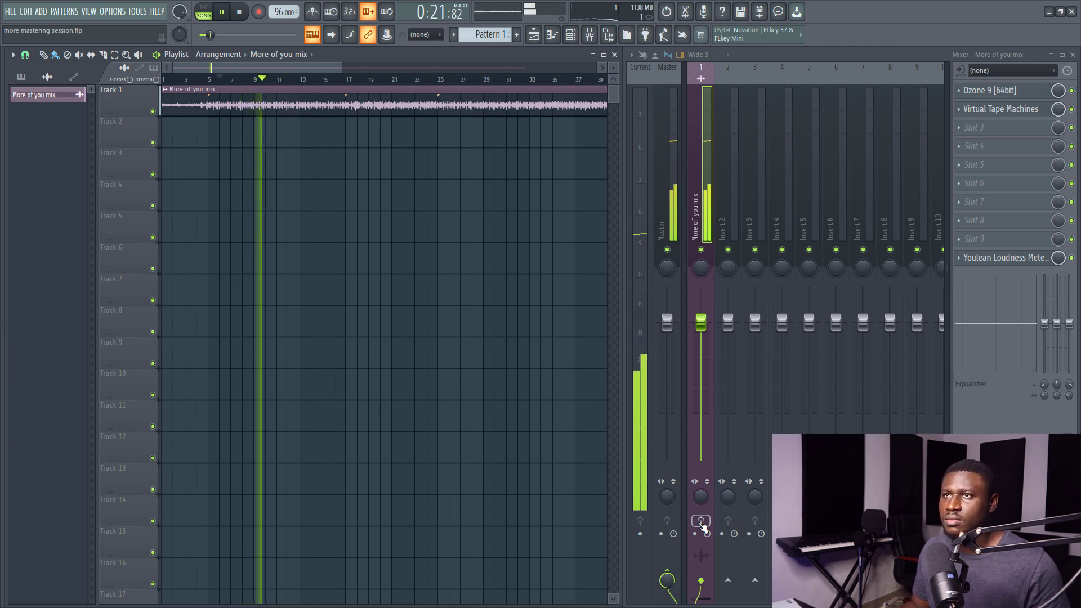
key("space")
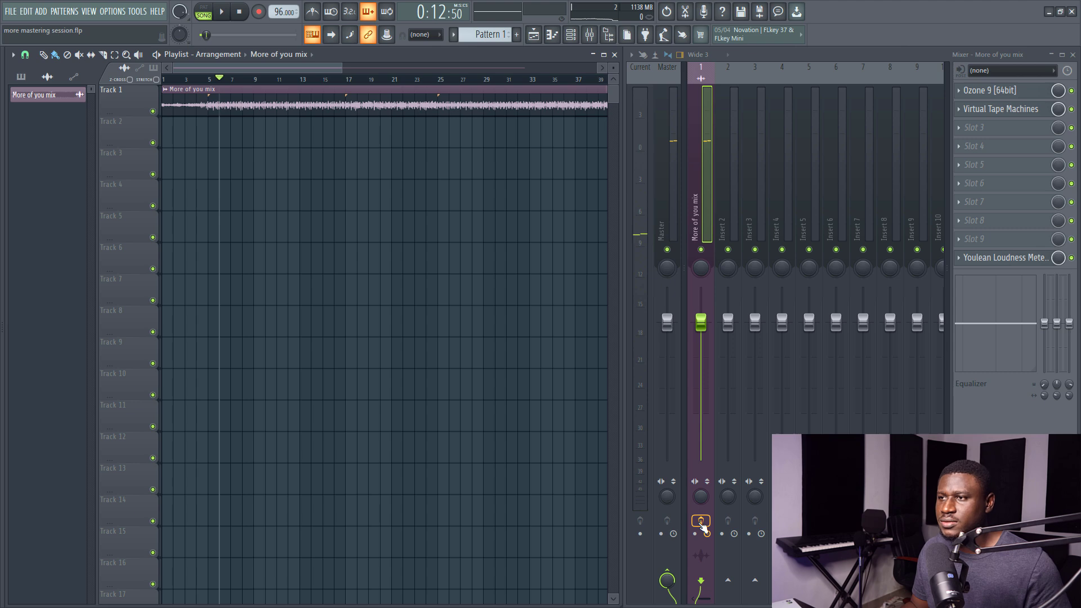
key("space")
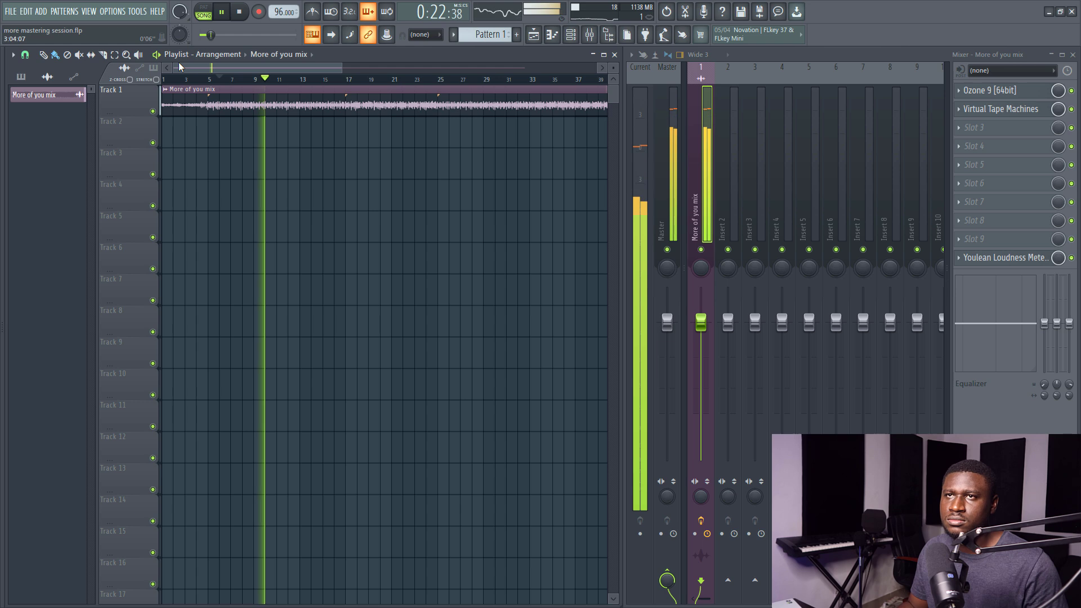
scroll(183, 85, "up", 4)
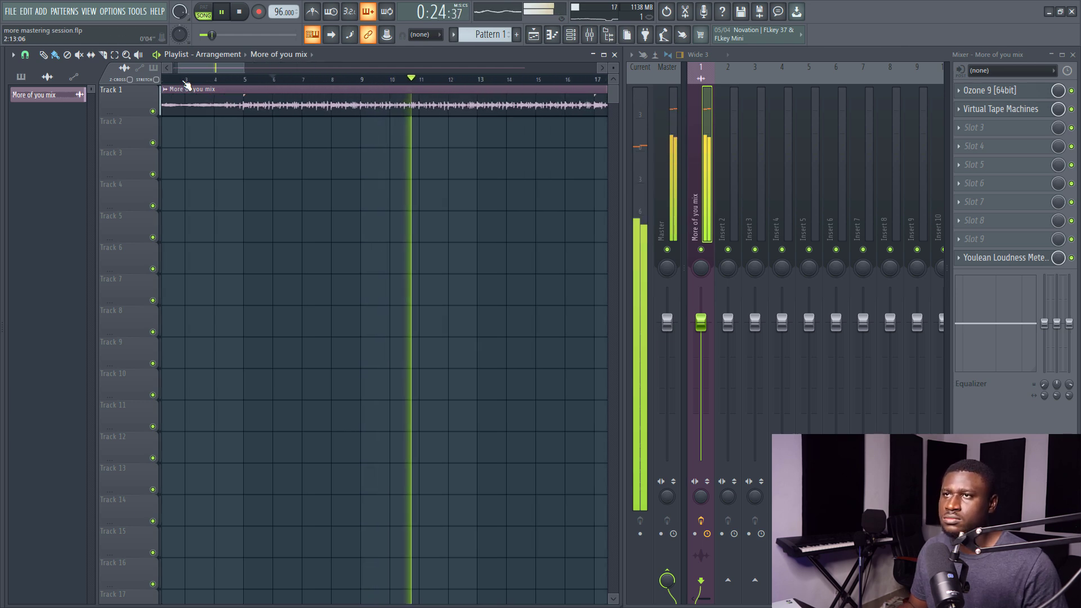
scroll(186, 83, "down", 3)
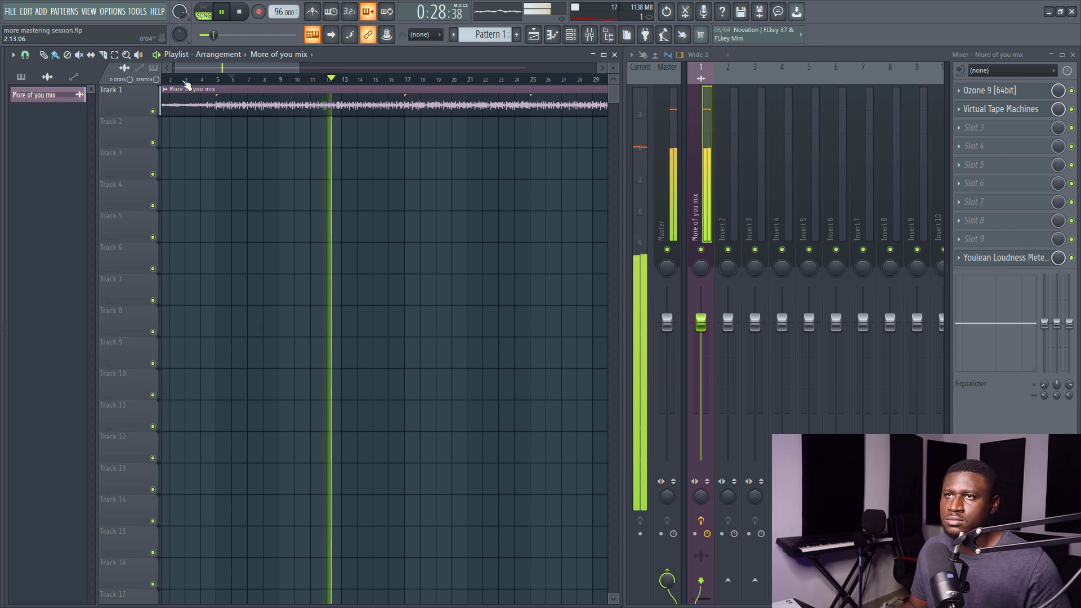
scroll(186, 84, "down", 1)
scroll(186, 83, "down", 3)
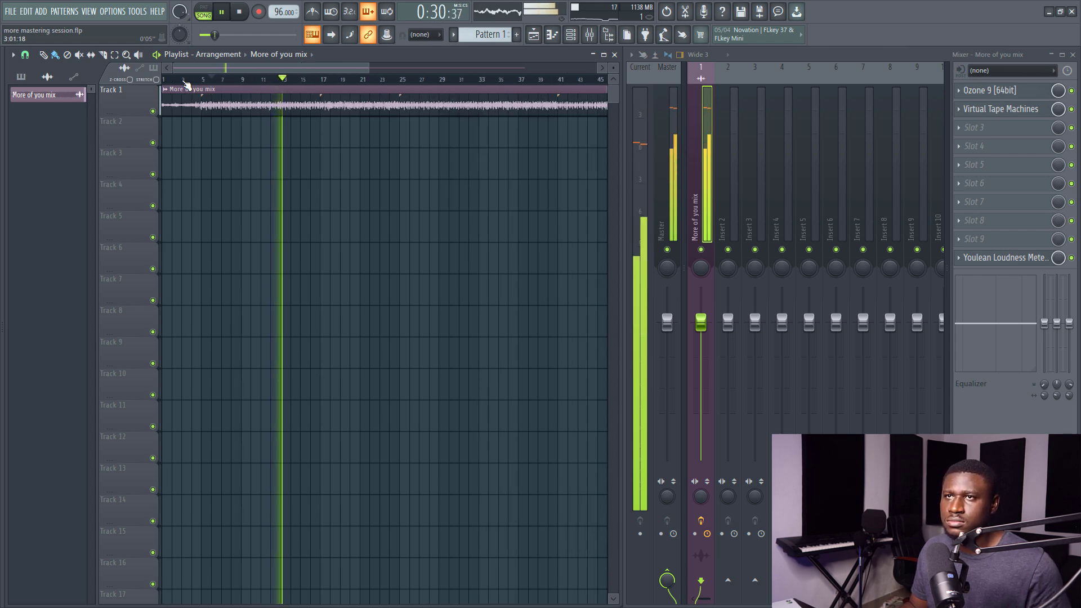
scroll(186, 84, "down", 1)
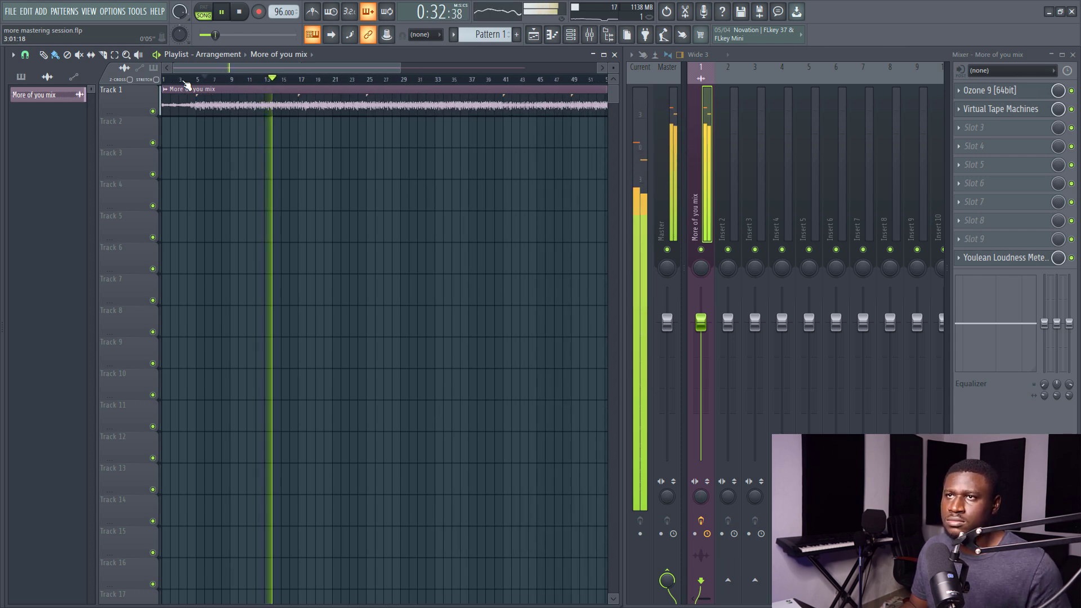
key("space")
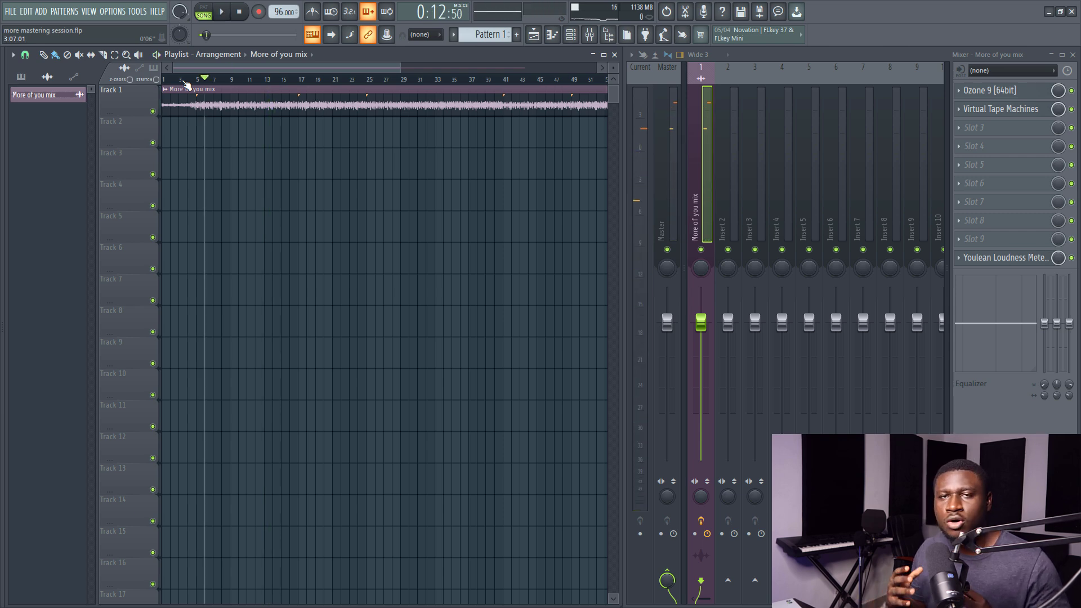